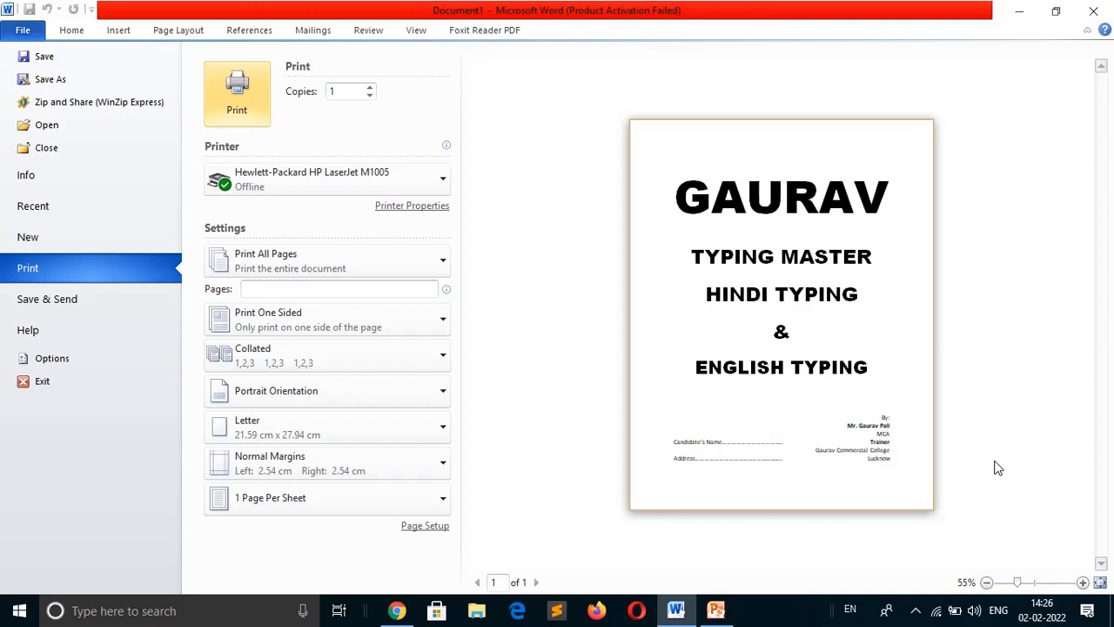
Step: Copy the whole cover page from Document1 into a new blank document and remove the trailing empty page
key(Escape)
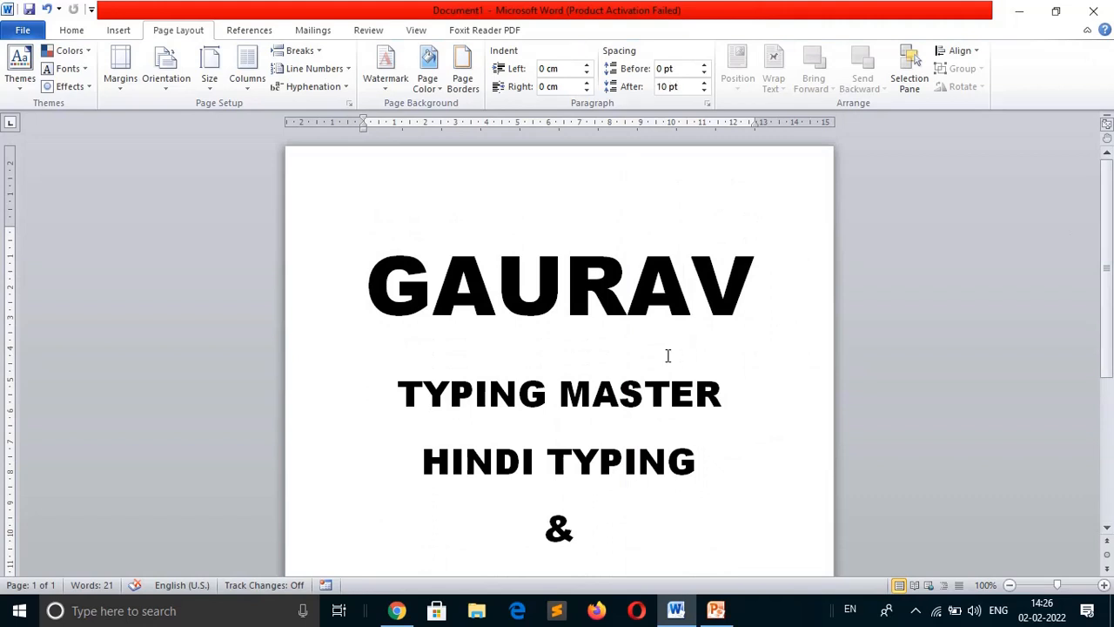
key(ctrl+a)
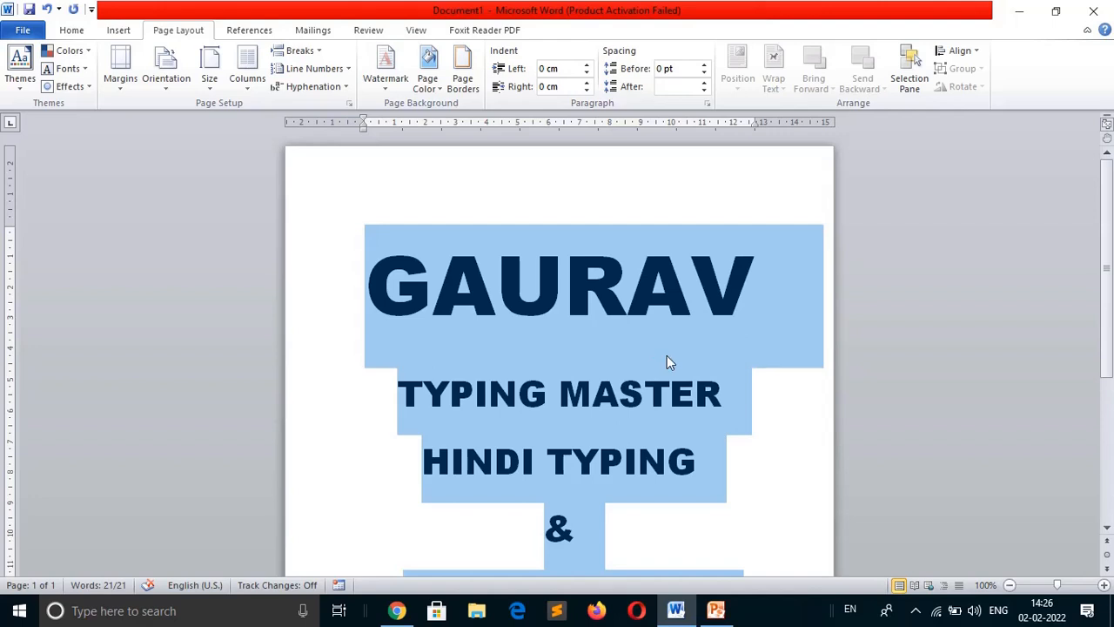
key(ctrl+n)
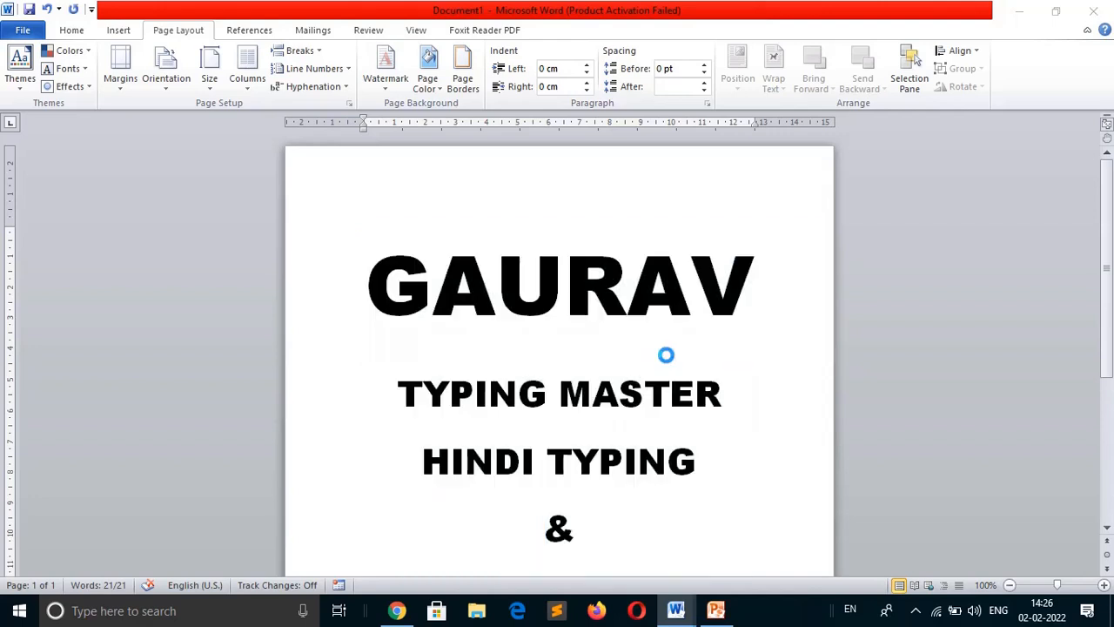
key(ctrl+v)
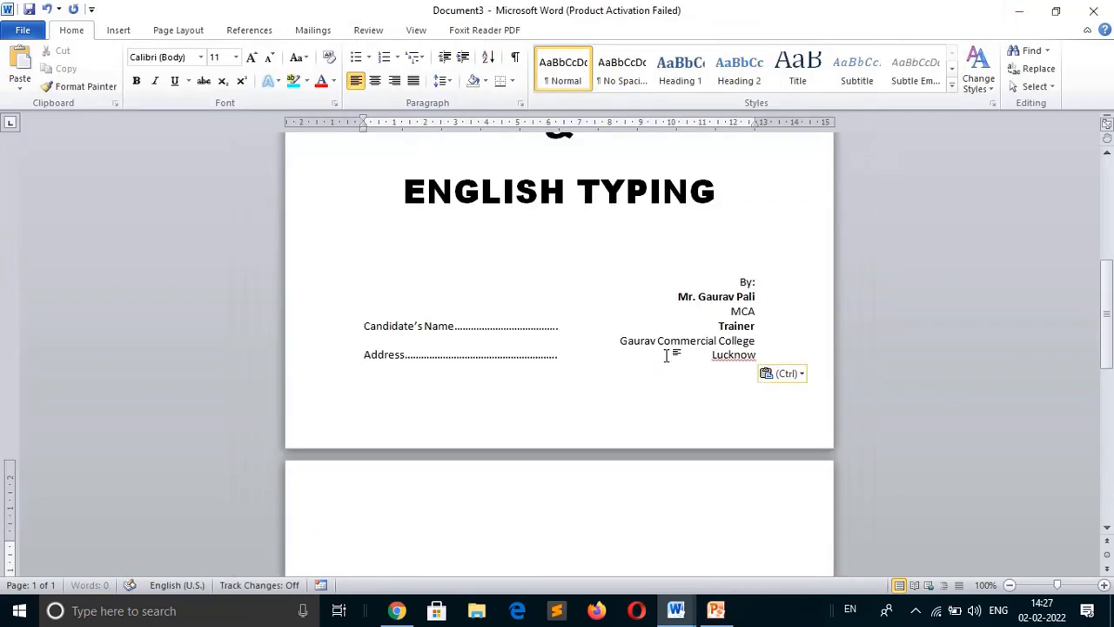
key(BackSpace)
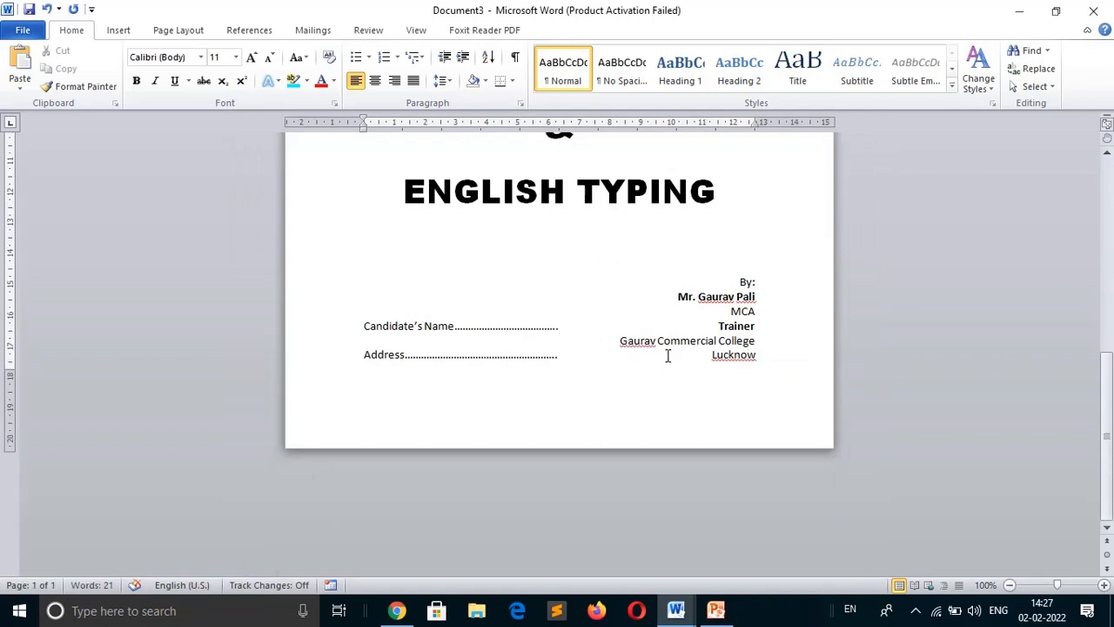
Step: Clear all formatting from the entire pasted cover page text
key(ctrl+a)
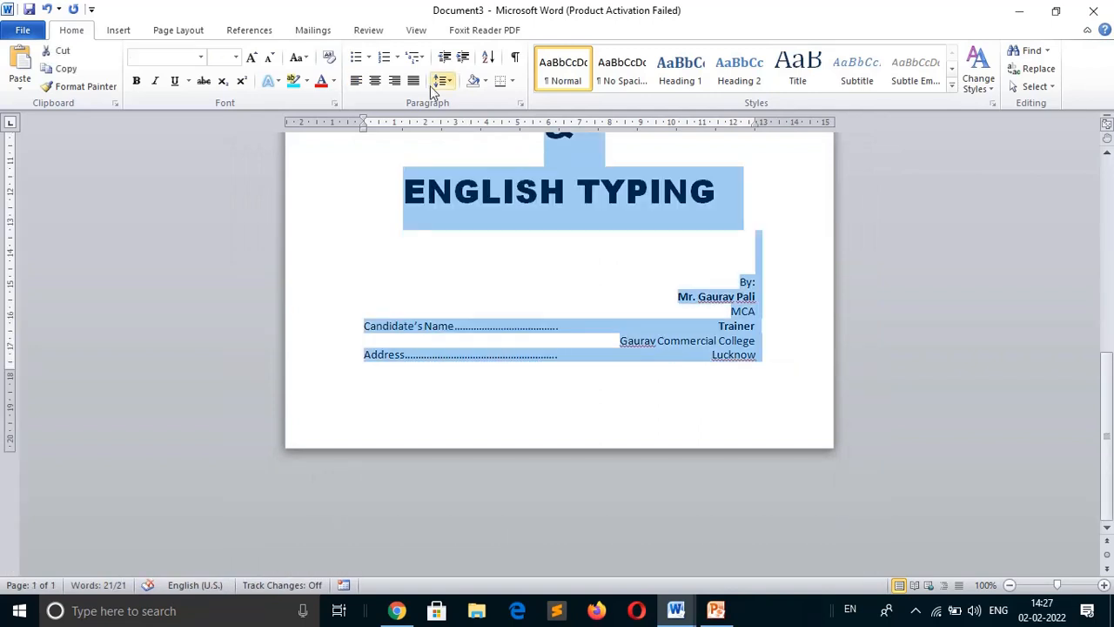
click(329, 59)
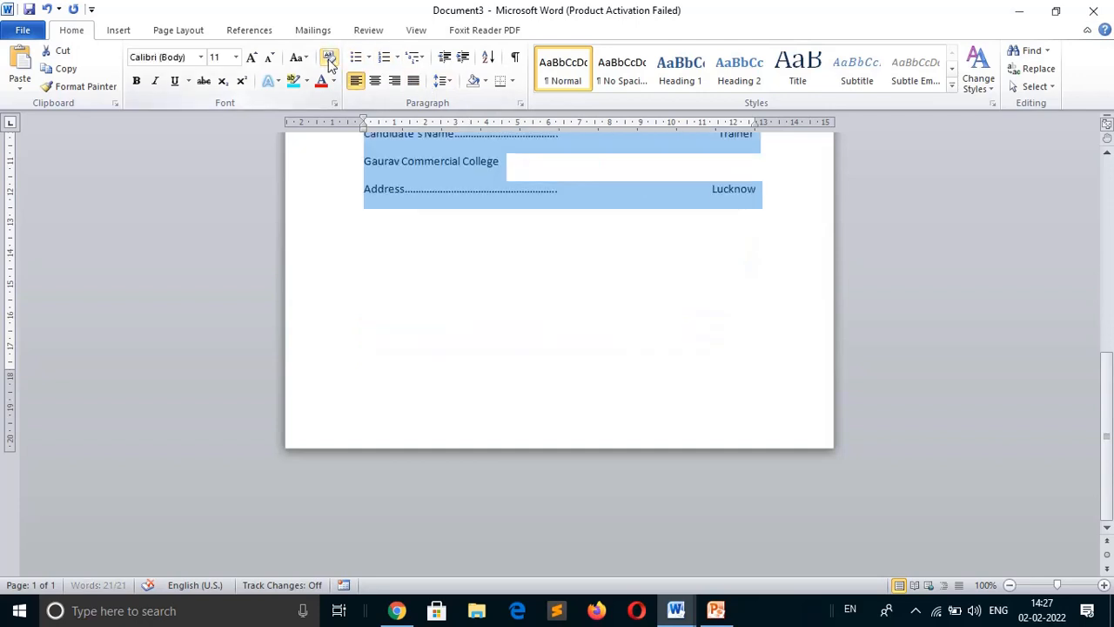
click(1105, 181)
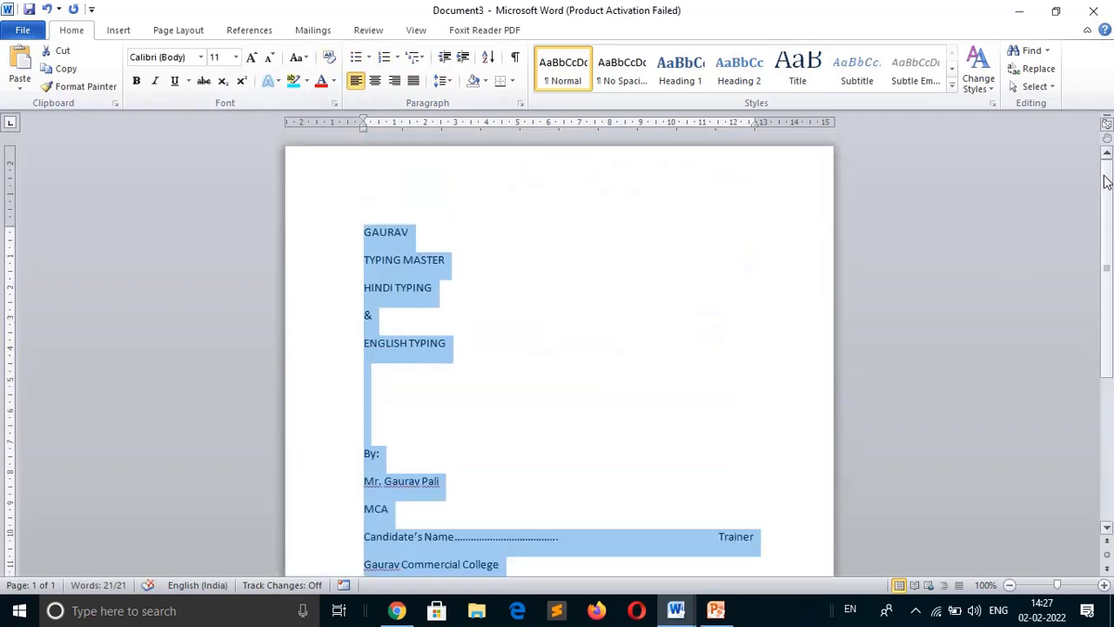
Step: Delete the three empty lines between the "ENGLISH TYPING" and "By:" lines
click(389, 403)
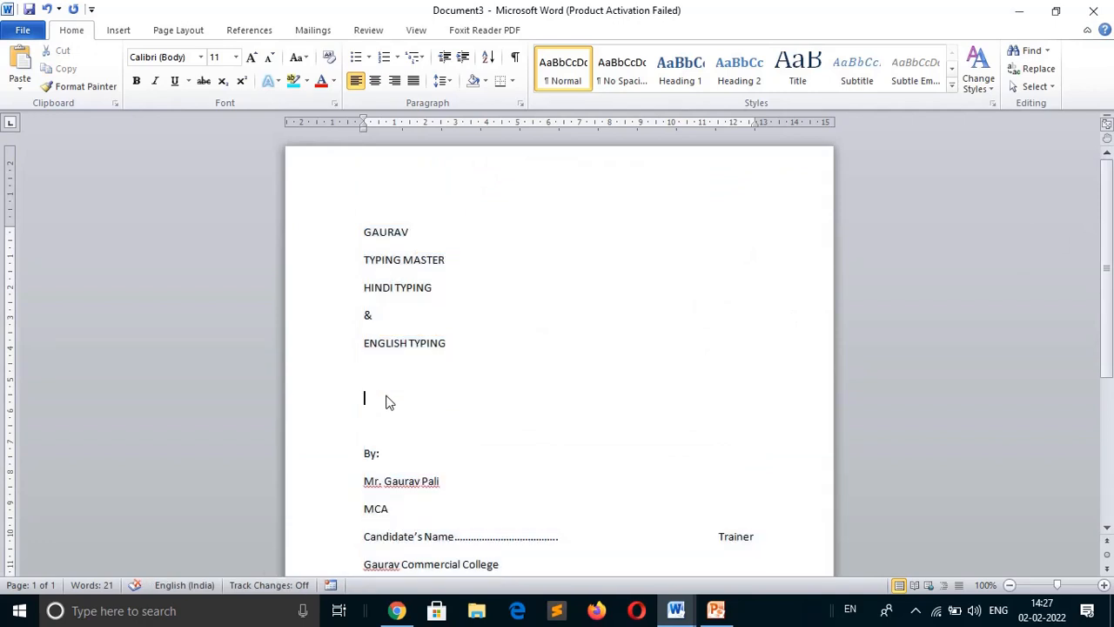
key(Delete)
key(Delete)
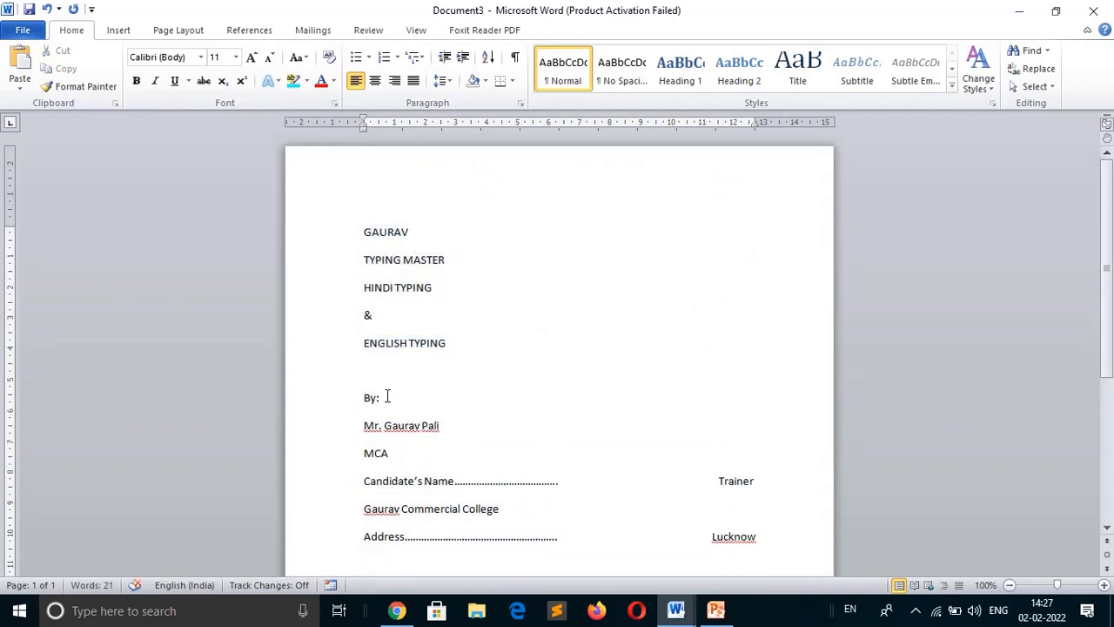
key(Delete)
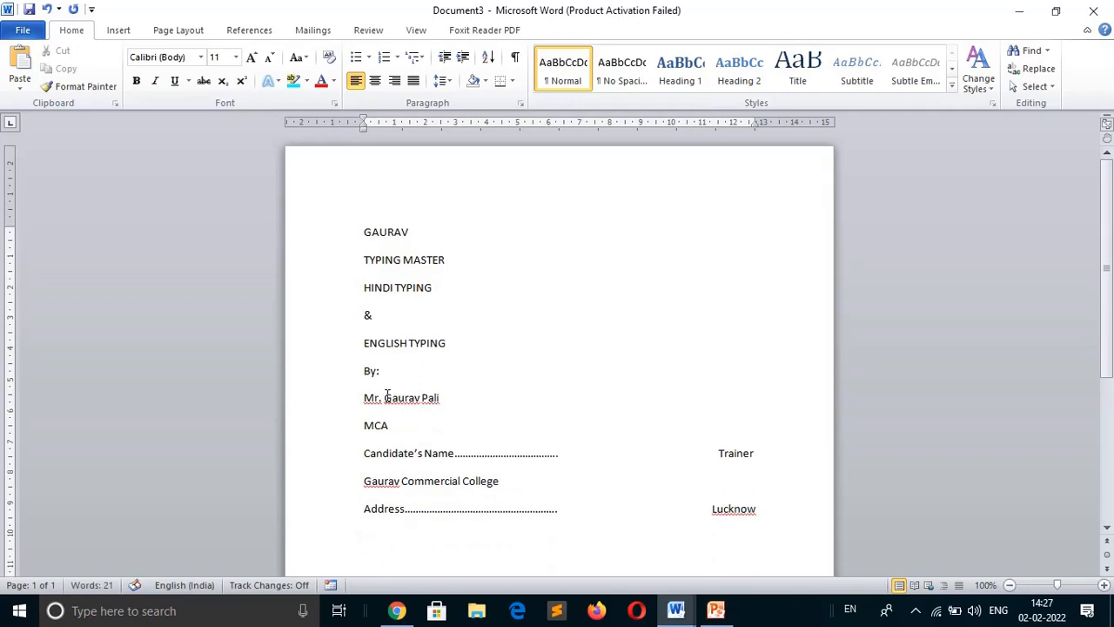
Step: Remove the extra spaces before "Trainer" on the Candidate's Name line, leaving a single space after the dotted line
click(715, 451)
key(BackSpace)
key(BackSpace)
key(BackSpace)
key(BackSpace)
key(BackSpace)
key(BackSpace)
key(BackSpace)
key(BackSpace)
key(BackSpace)
key(BackSpace)
key(BackSpace)
key(BackSpace)
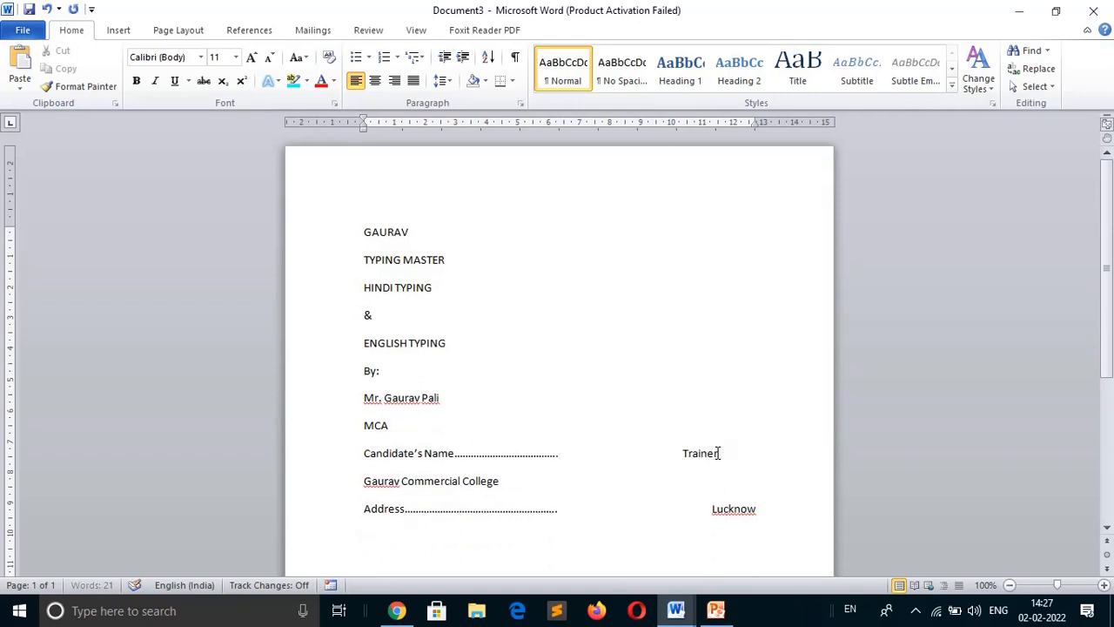
key(BackSpace)
Step: Reduce the gap before "Lucknow" on the Address line to a single space and return the cursor to the first line
key(Down)
key(Down)
key(Delete)
key(Delete)
key(Delete)
key(Delete)
key(Delete)
key(Delete)
key(Delete)
key(Delete)
key(Delete)
key(Delete)
key(Delete)
key(Delete)
key(Delete)
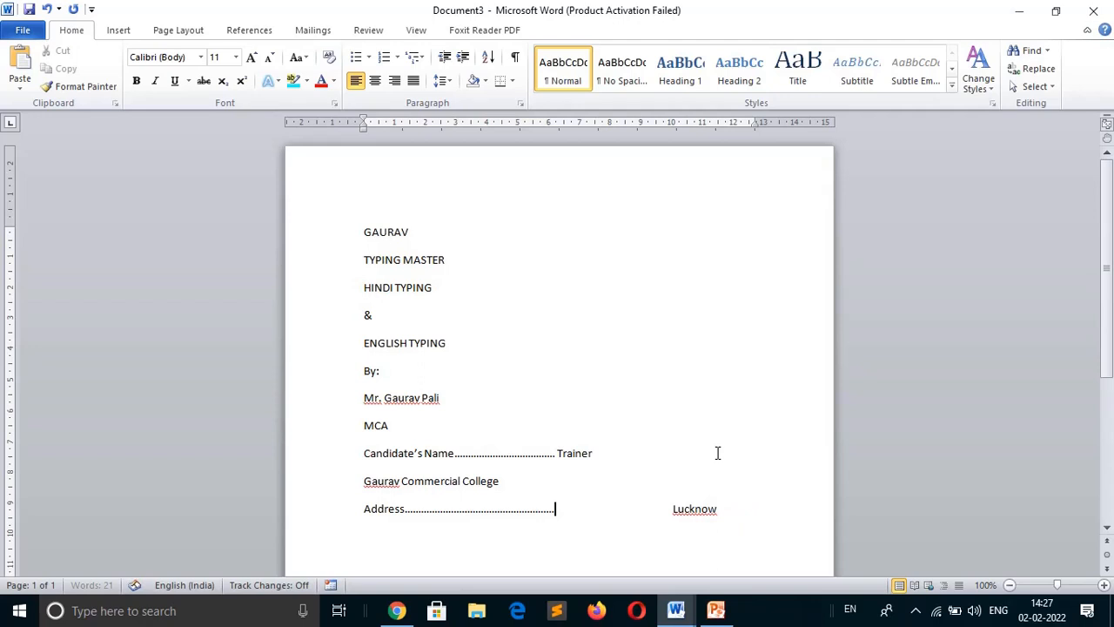
key(Delete)
key(Delete)
key(Delete)
key(Delete)
key(Delete)
key(Delete)
key(Delete)
key(Delete)
key(Delete)
key(Delete)
key(Delete)
key(Delete)
key(Delete)
key(Delete)
key(Delete)
key(Delete)
key(Delete)
key(Delete)
key(Delete)
key(Delete)
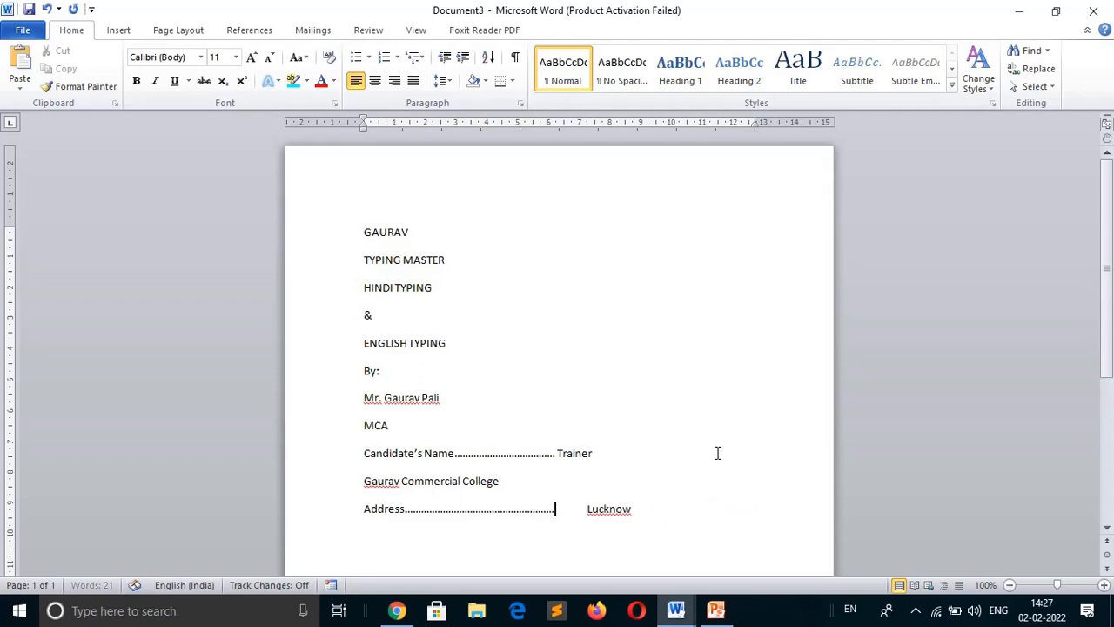
key(Delete)
key(Delete)
key(Delete)
key(Delete)
key(Delete)
key(Delete)
key(Delete)
key(Delete)
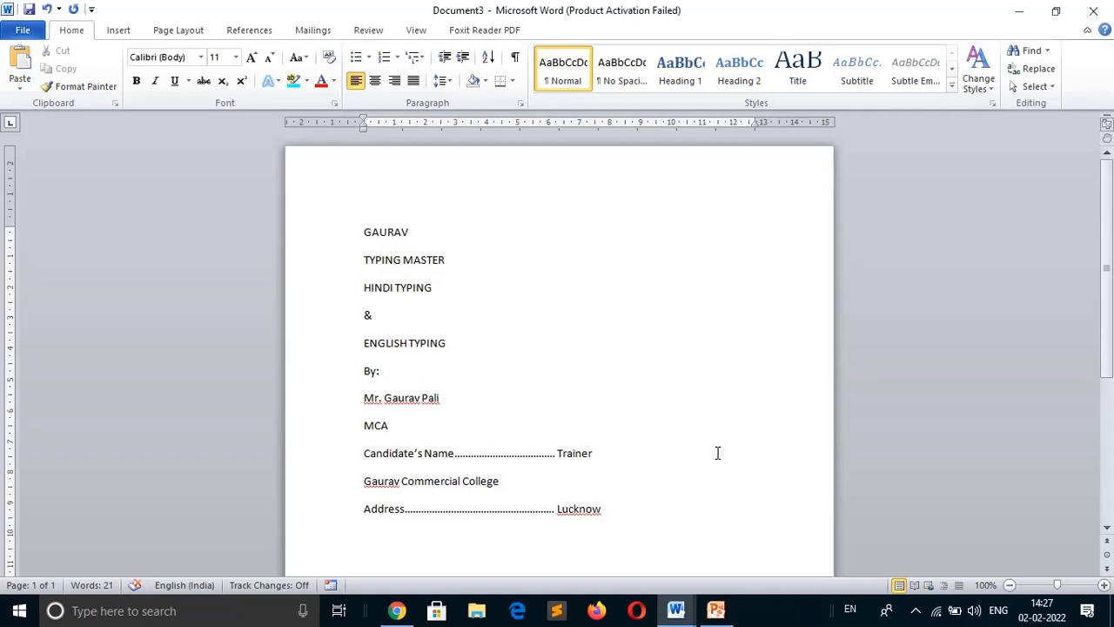
key(Up)
key(Up)
key(Up)
key(Up)
key(Up)
key(Up)
key(Up)
key(Up)
Step: Switch to the formatted Document1 and examine the cover page from the title down to the trainer and candidate details
key(alt+Tab)
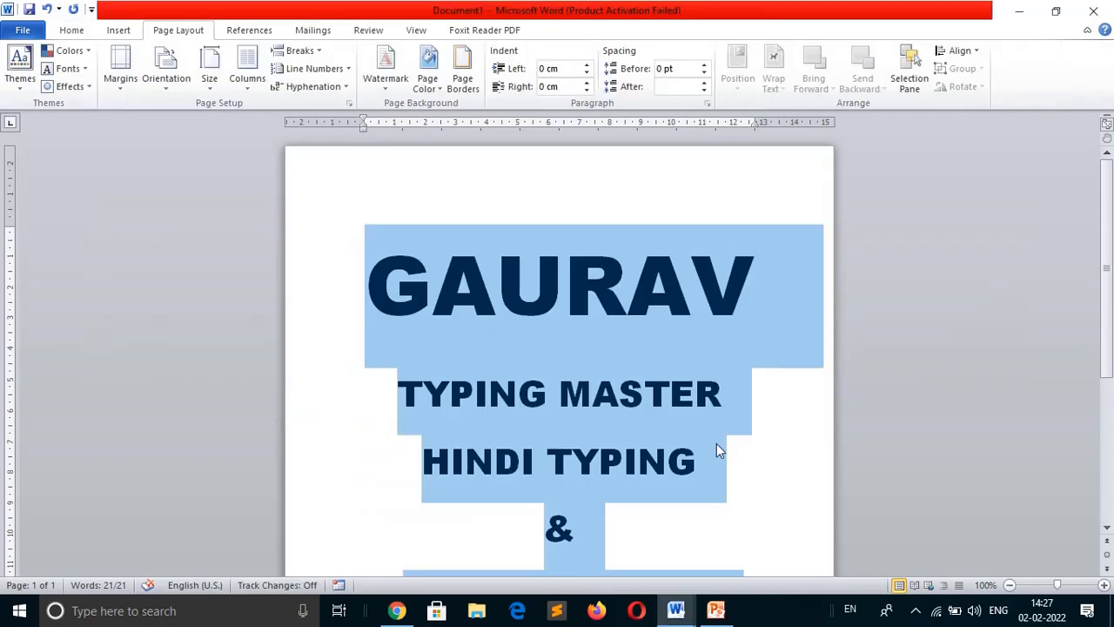
click(765, 367)
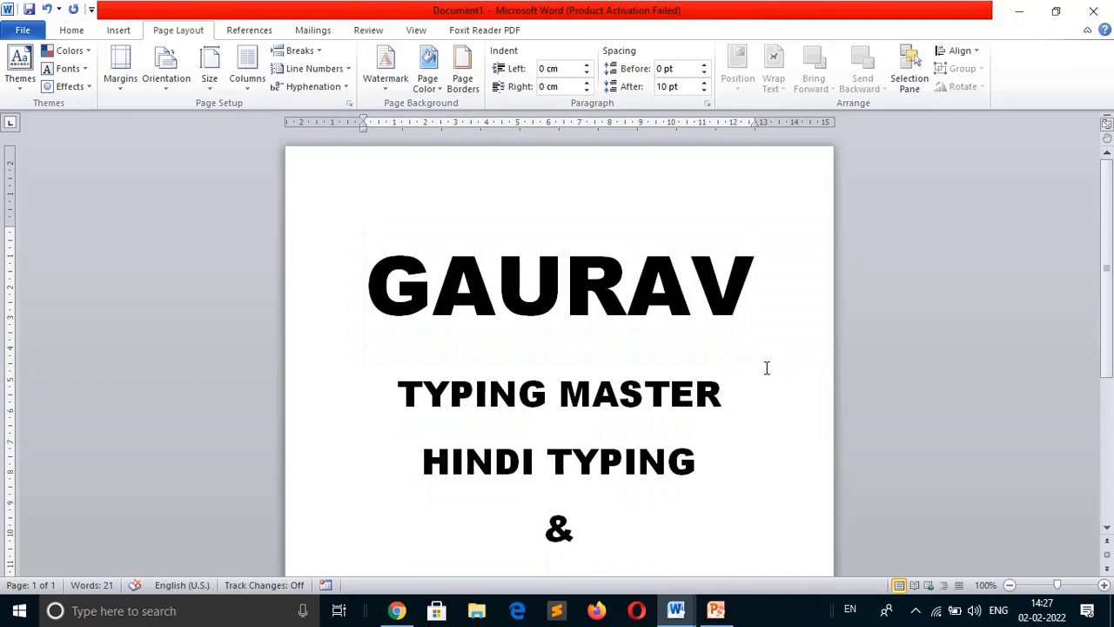
key(Down)
key(Down)
key(Down)
key(Down)
key(Down)
key(Down)
key(Down)
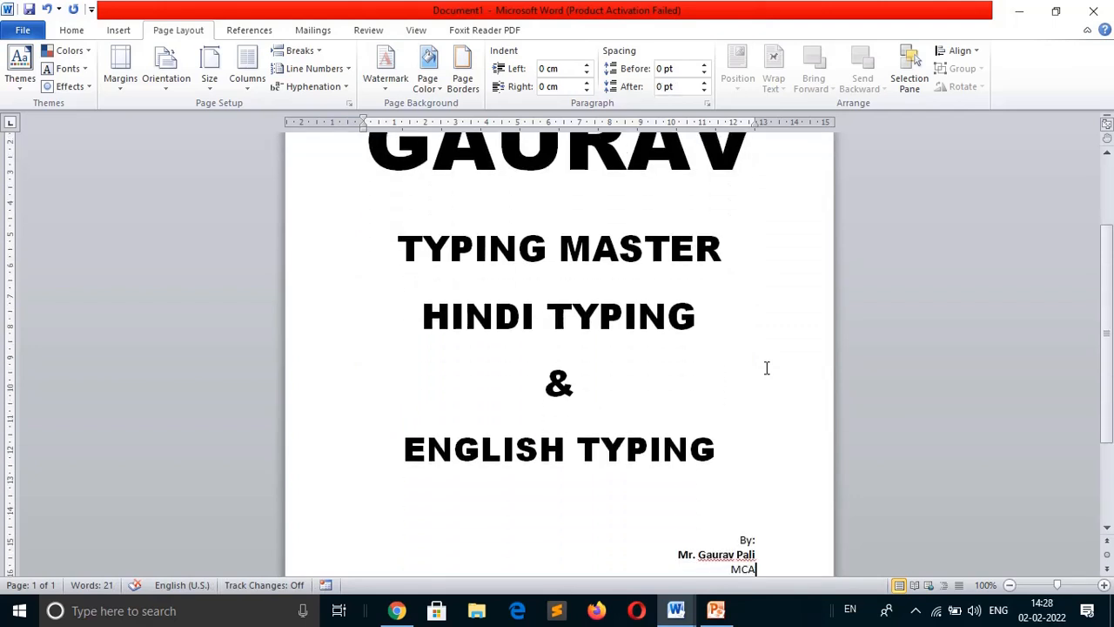
key(Down)
key(Down)
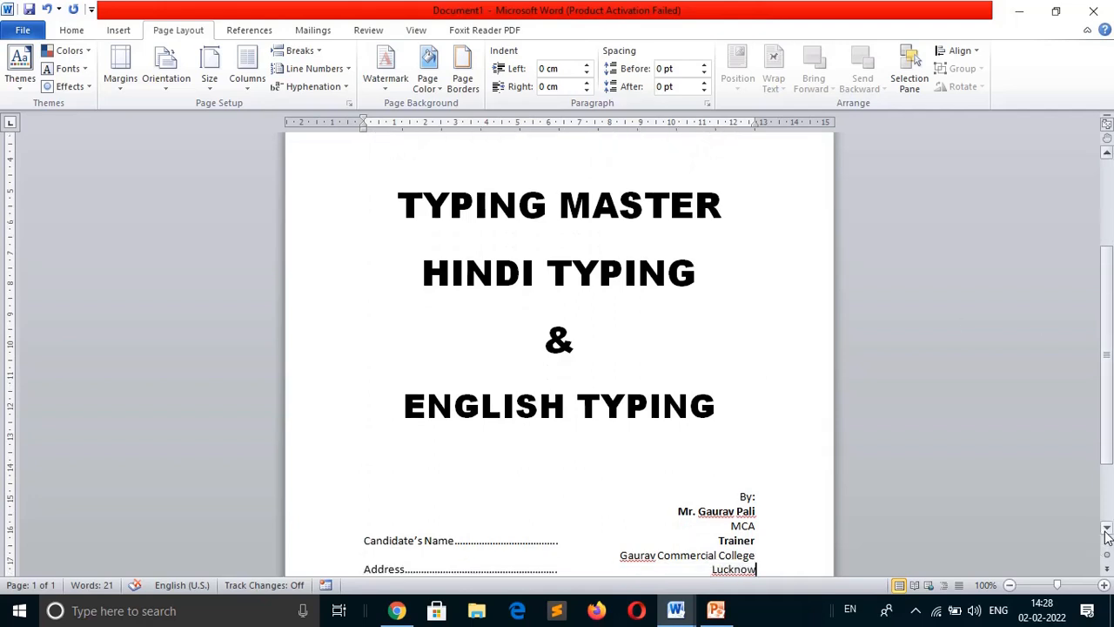
scroll(1106, 538, down, 2)
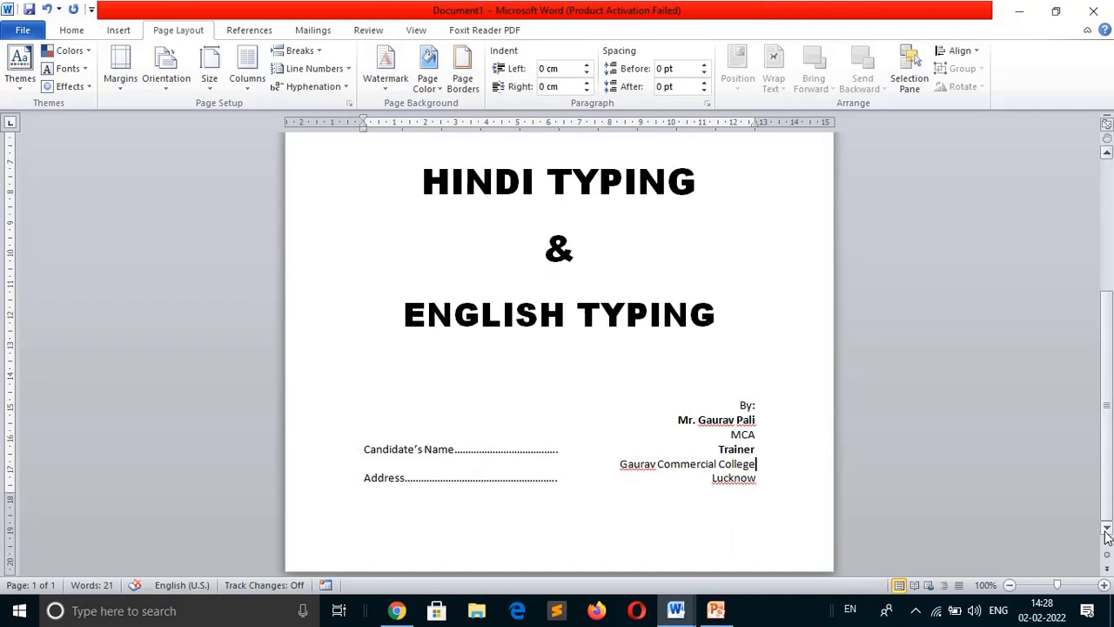
Step: Go back up through the formatted cover page line by line to the large title
key(Up)
key(Up)
key(Up)
key(Up)
key(Up)
key(Up)
key(Up)
key(Up)
key(Up)
key(Up)
key(Up)
key(Up)
key(Up)
key(Up)
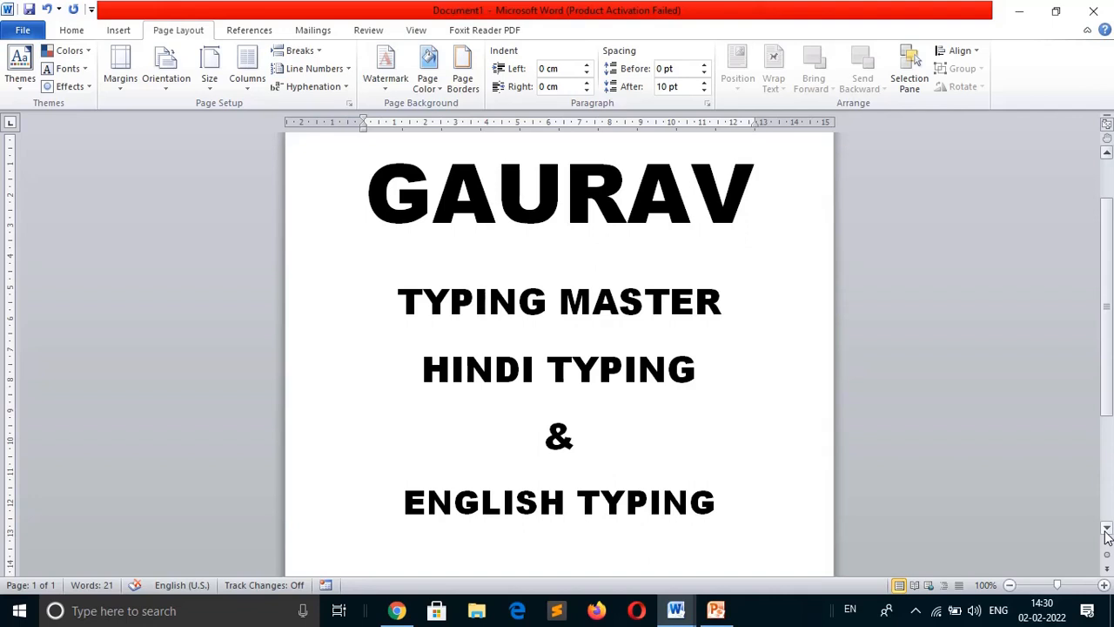
Step: Compare the plain text in Document3 with the formatted page in Document1, down to its candidate and trainer details
key(alt+Tab)
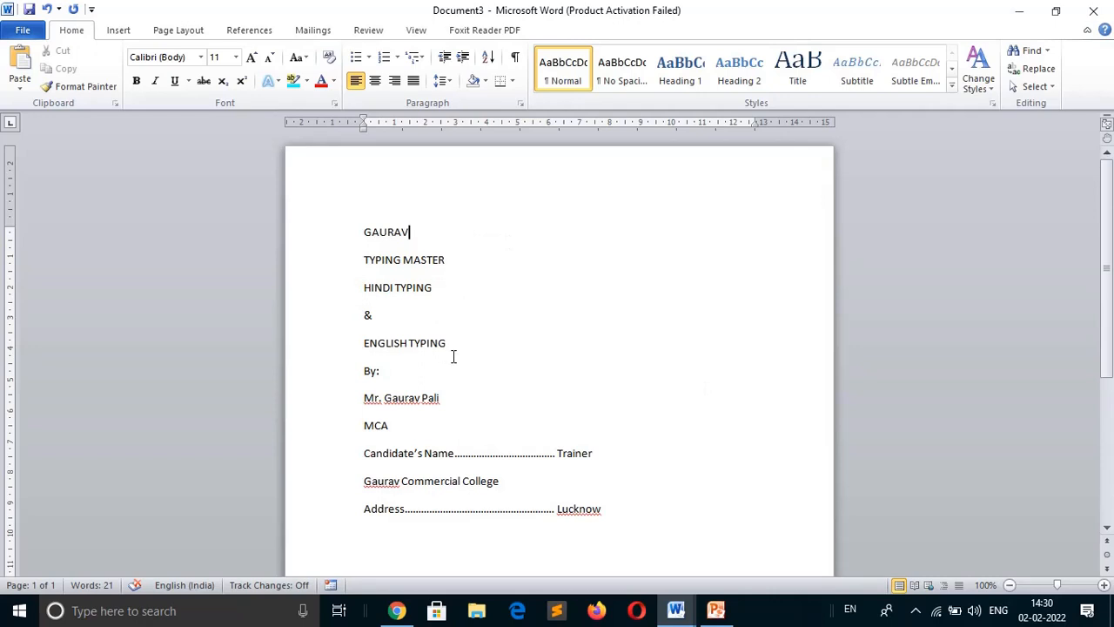
key(alt+Tab)
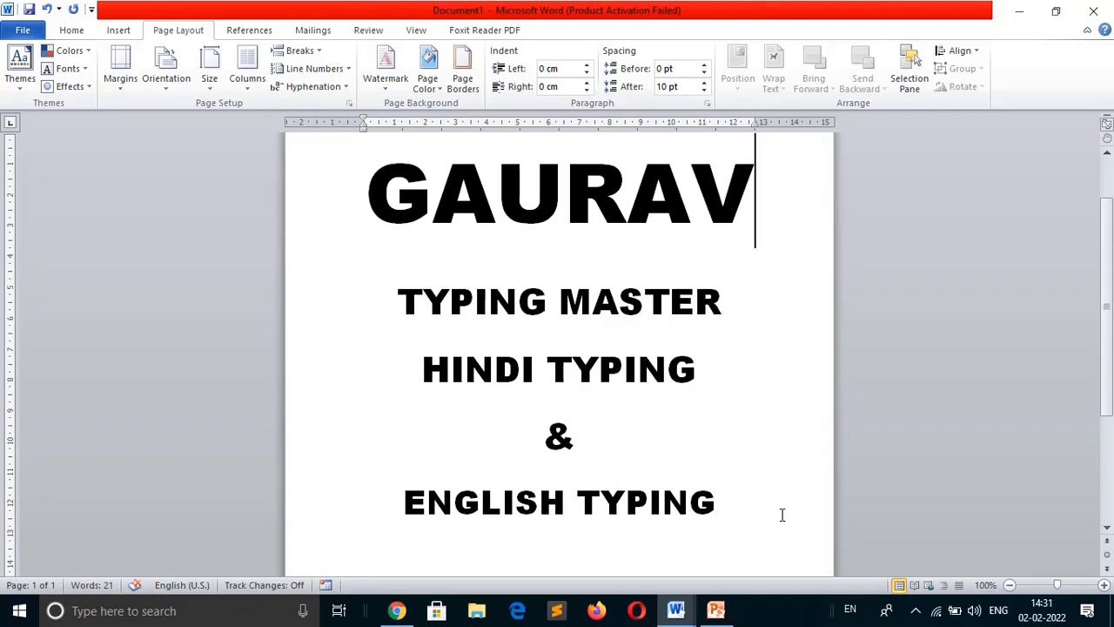
click(1107, 528)
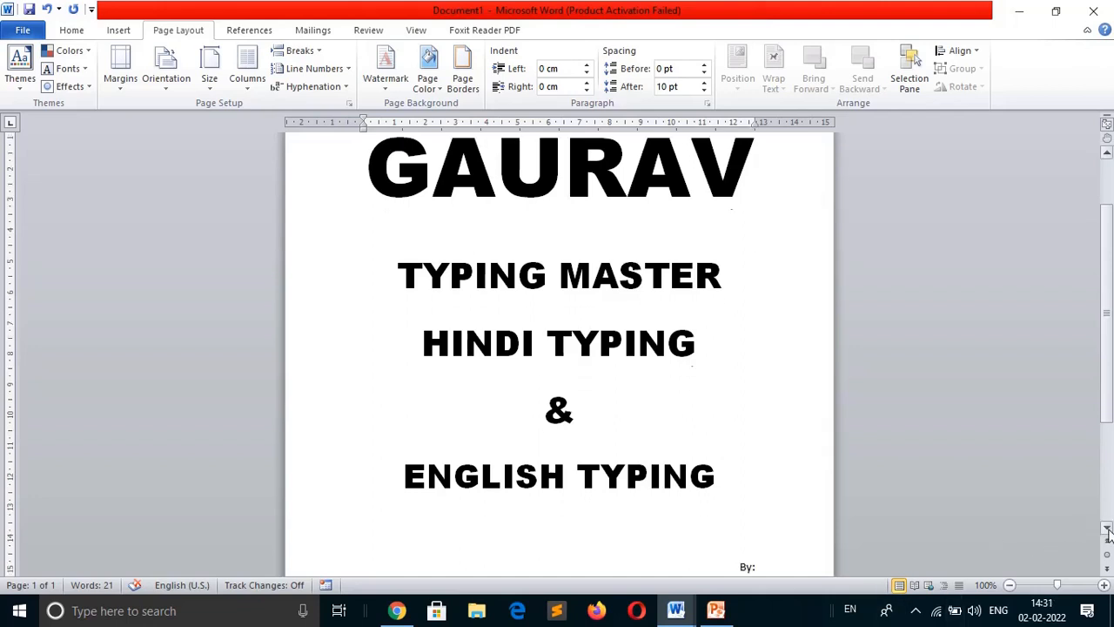
click(1107, 529)
click(1107, 528)
click(1107, 528)
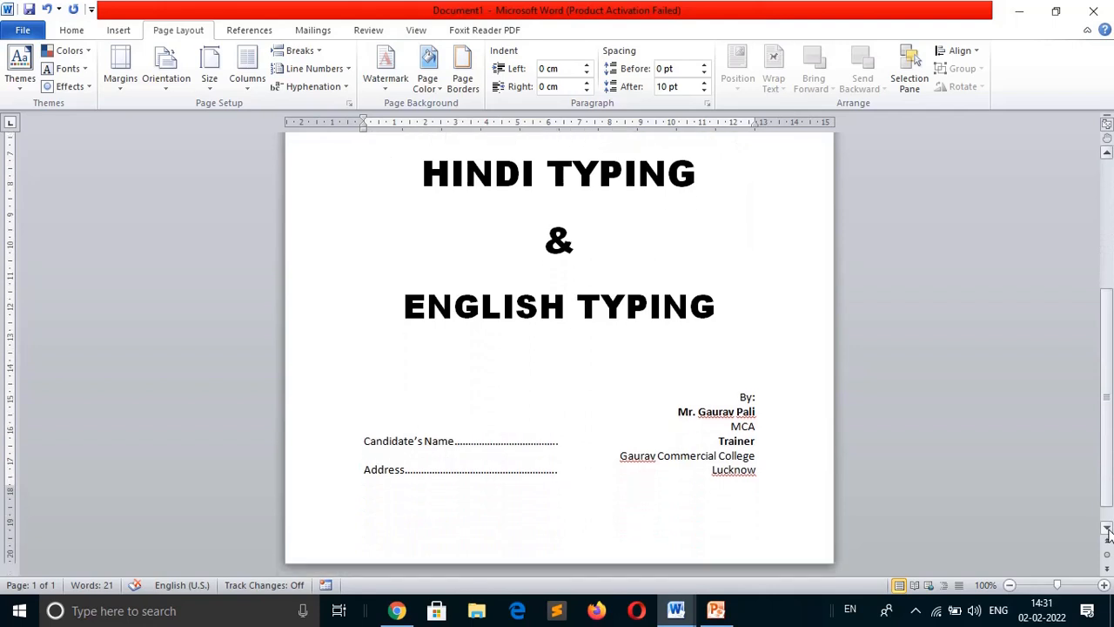
click(1107, 529)
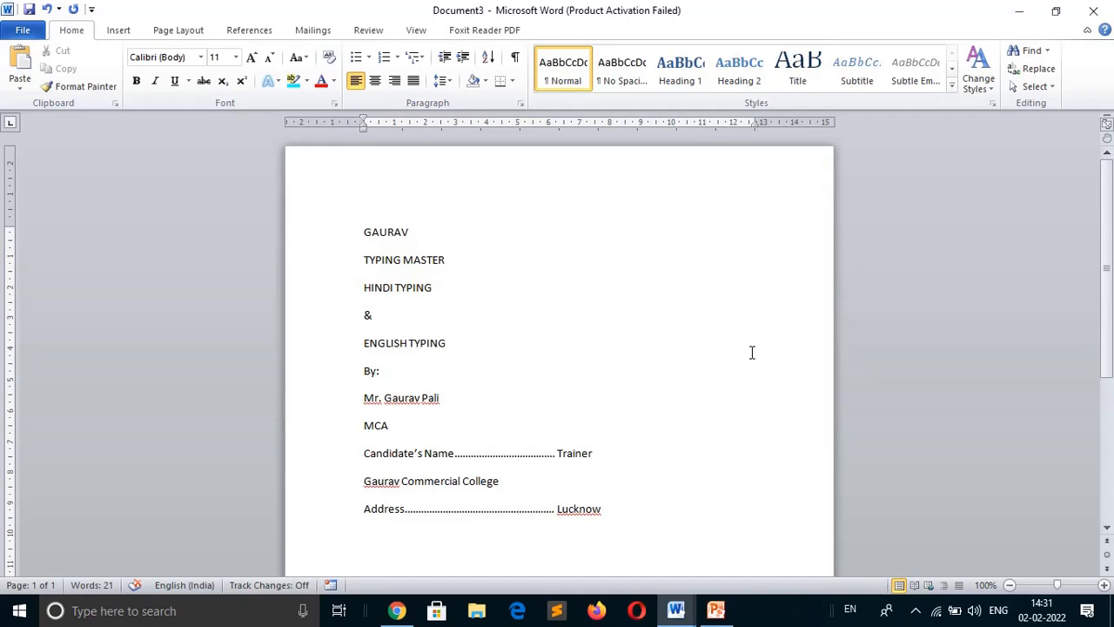
Step: Change the case of all text in the plain Document3 to lowercase
triple_click(330, 257)
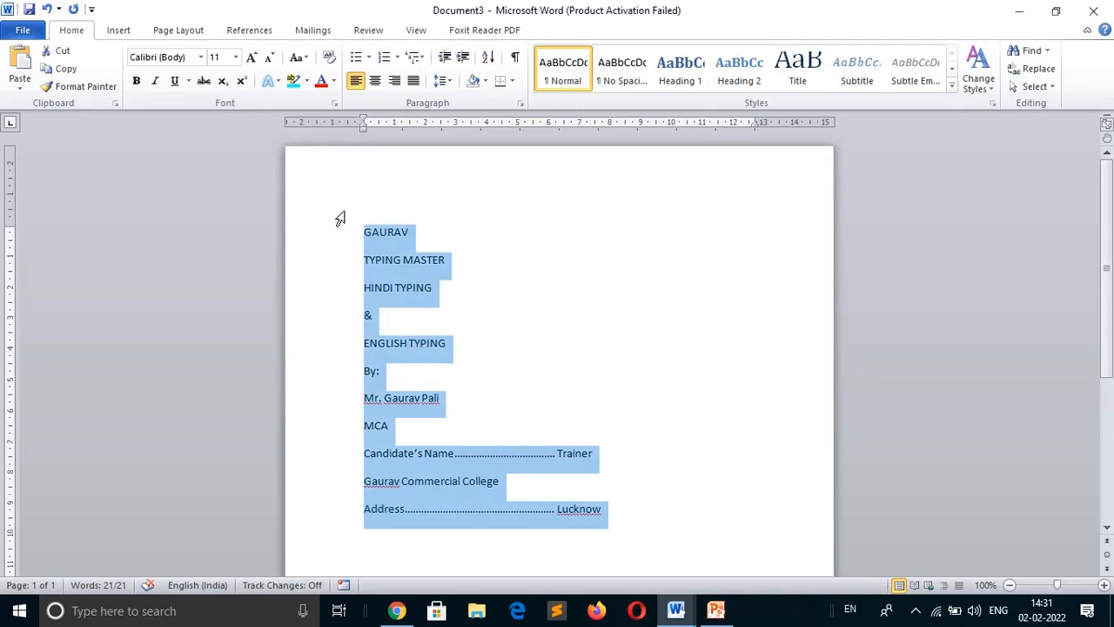
click(306, 59)
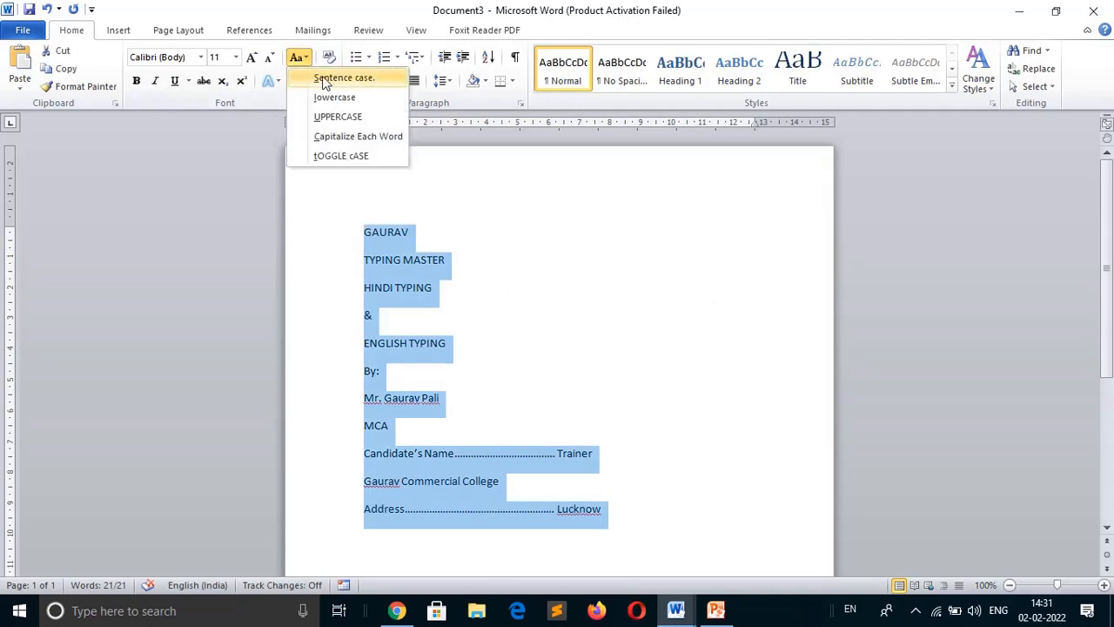
click(334, 100)
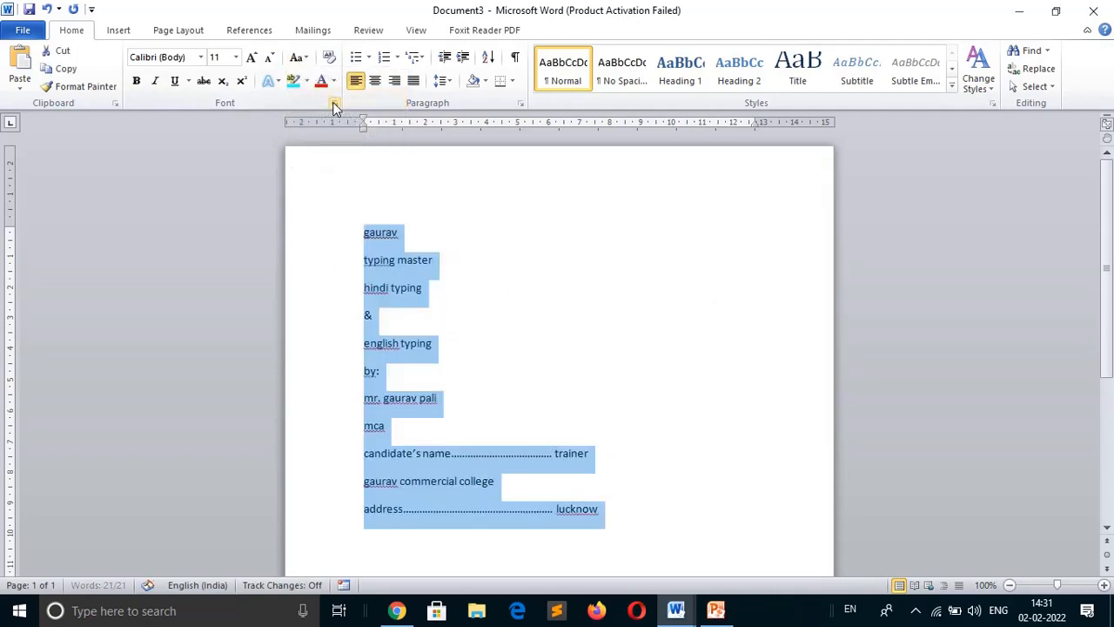
click(534, 328)
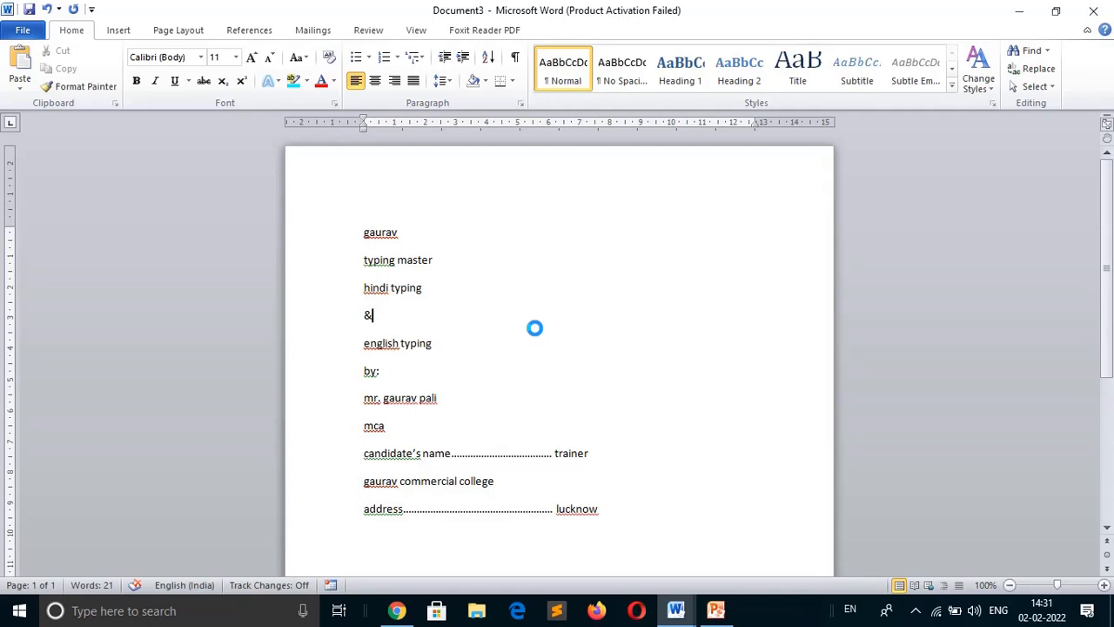
Step: Change the first five lines, from the title through "english typing", to UPPERCASE
click(365, 230)
key(shift+Down)
key(shift+Down)
key(shift+Down)
key(shift+Down)
key(shift+Down)
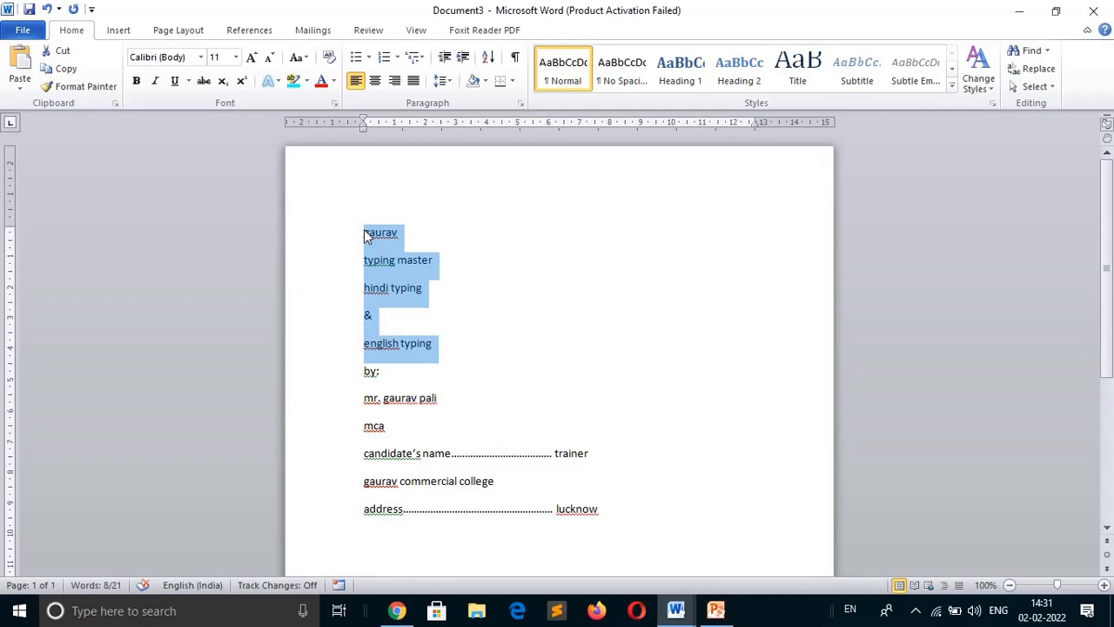
click(305, 58)
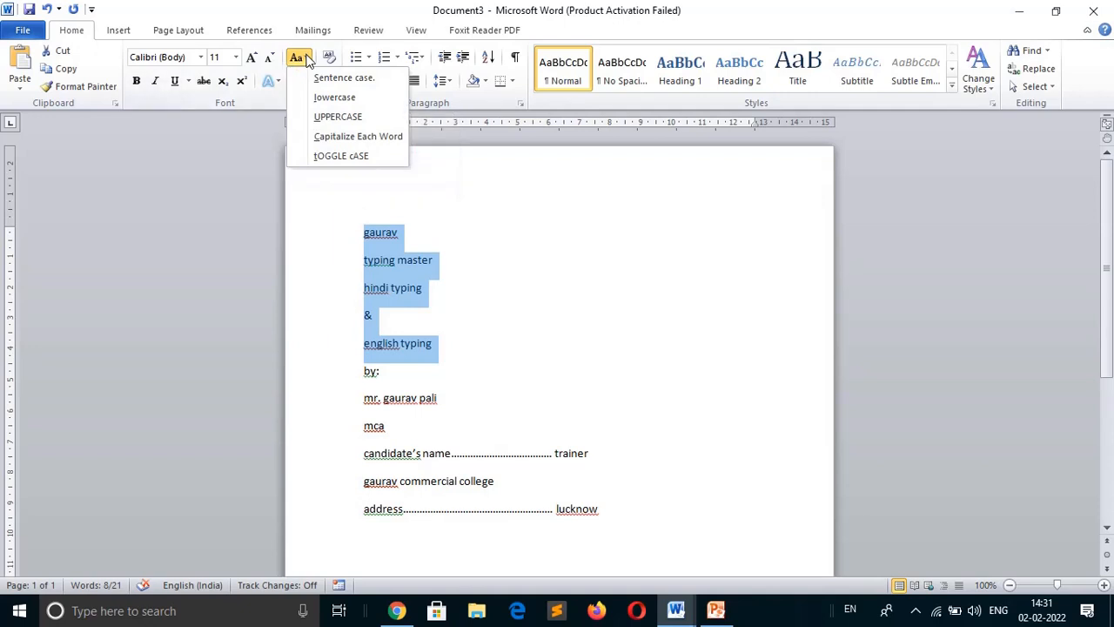
click(337, 119)
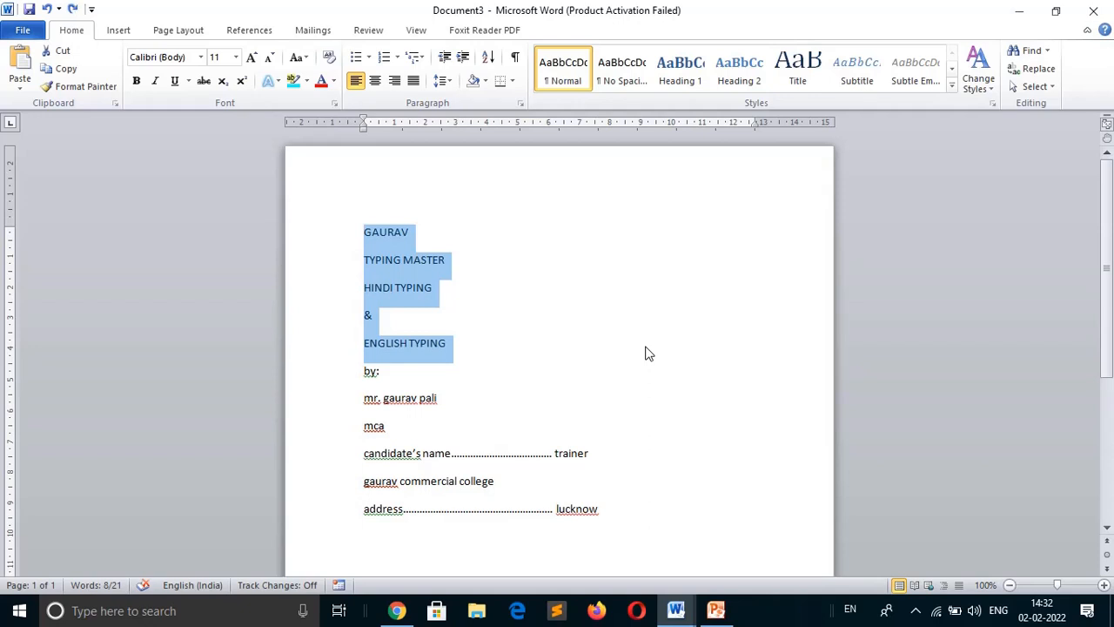
Step: Cycle the case of the five selected title lines through lowercase and back to UPPERCASE
key(shift+F3)
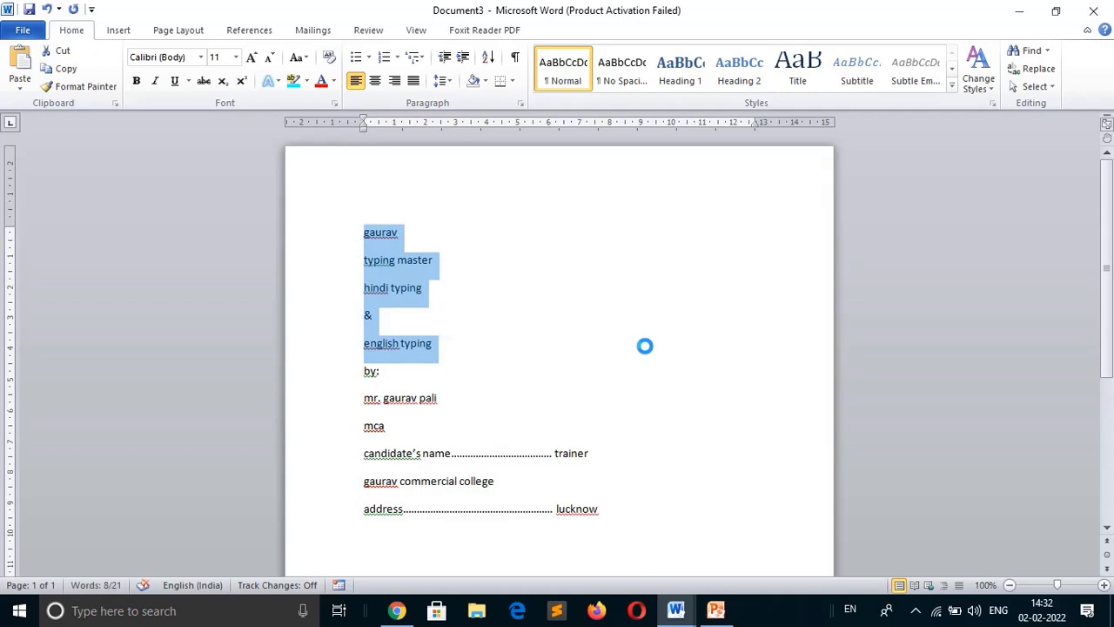
key(shift+F3)
key(shift+F3)
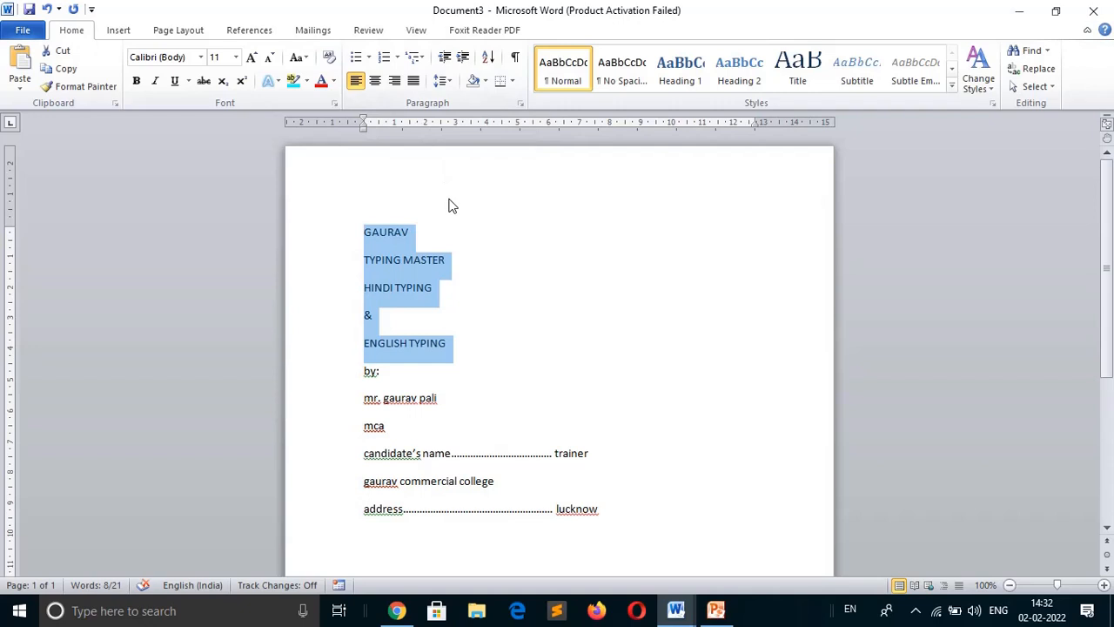
Step: Centre the five selected title lines and set their font to Arial Black
key(ctrl+e)
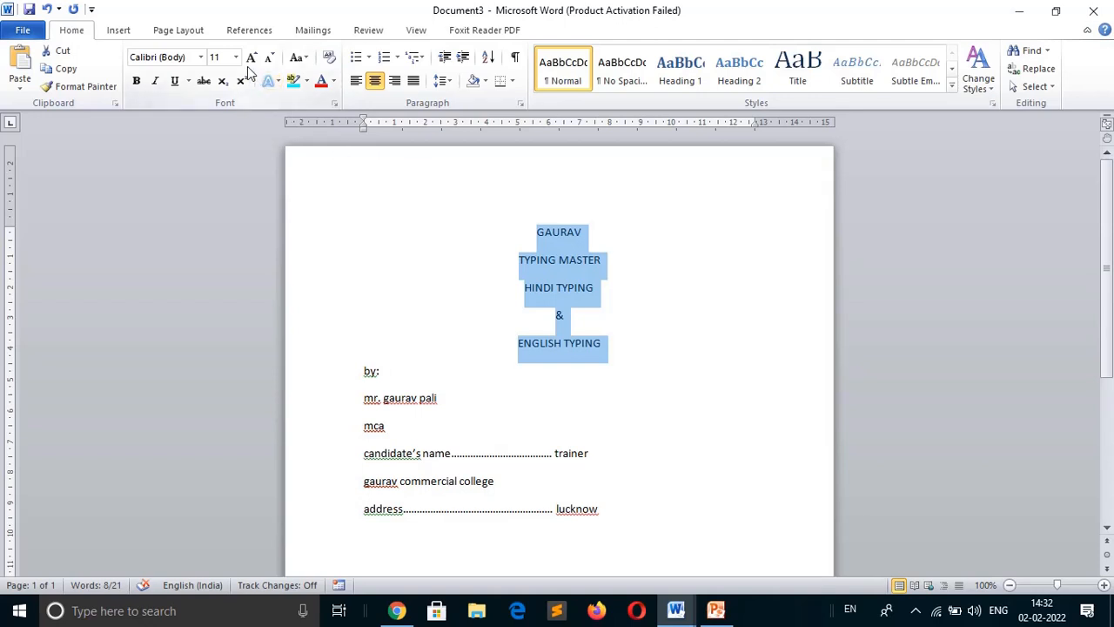
click(200, 58)
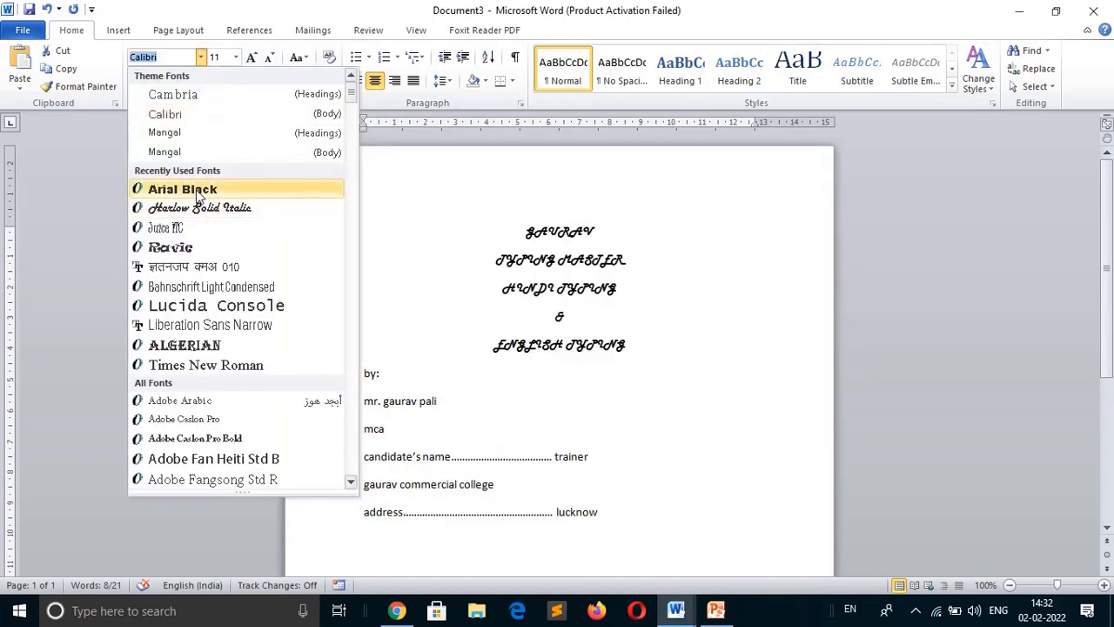
click(196, 190)
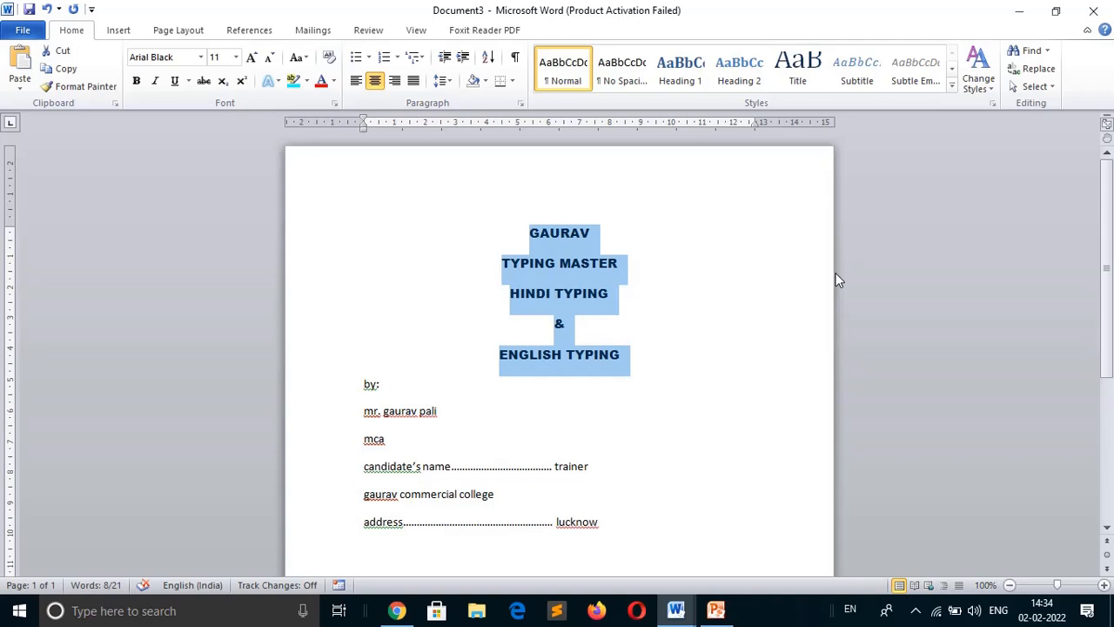
Step: Enlarge the five selected title lines step by step to 20 pt
key(ctrl+bracketright)
key(ctrl+bracketright)
key(ctrl+bracketright)
key(ctrl+bracketright)
key(ctrl+bracketright)
key(ctrl+bracketright)
key(ctrl+bracketright)
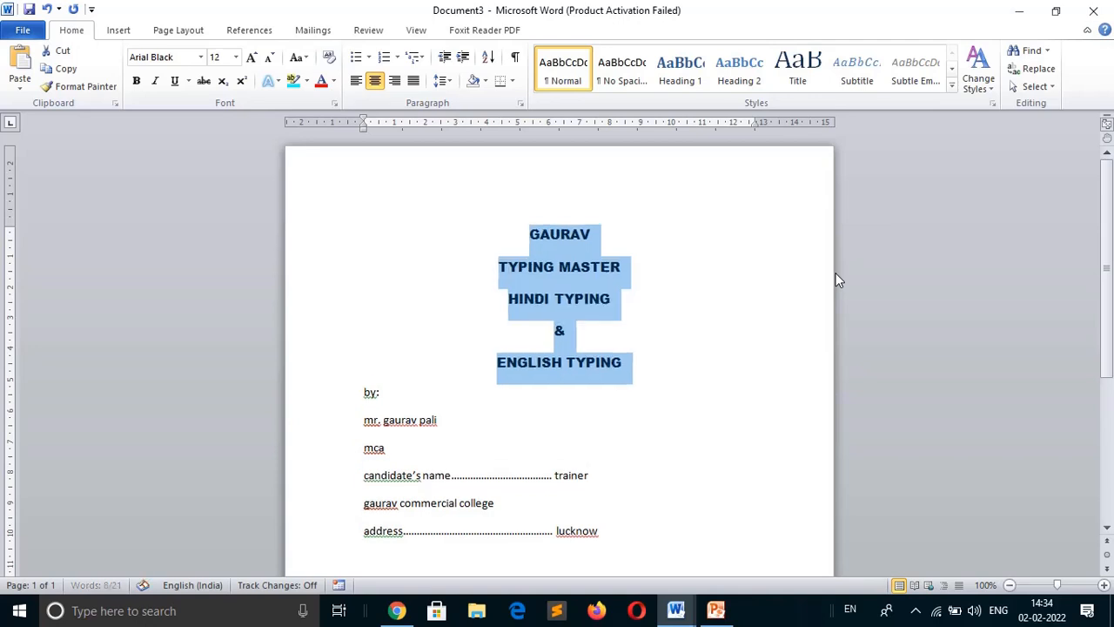
key(ctrl+bracketright)
key(ctrl+bracketright)
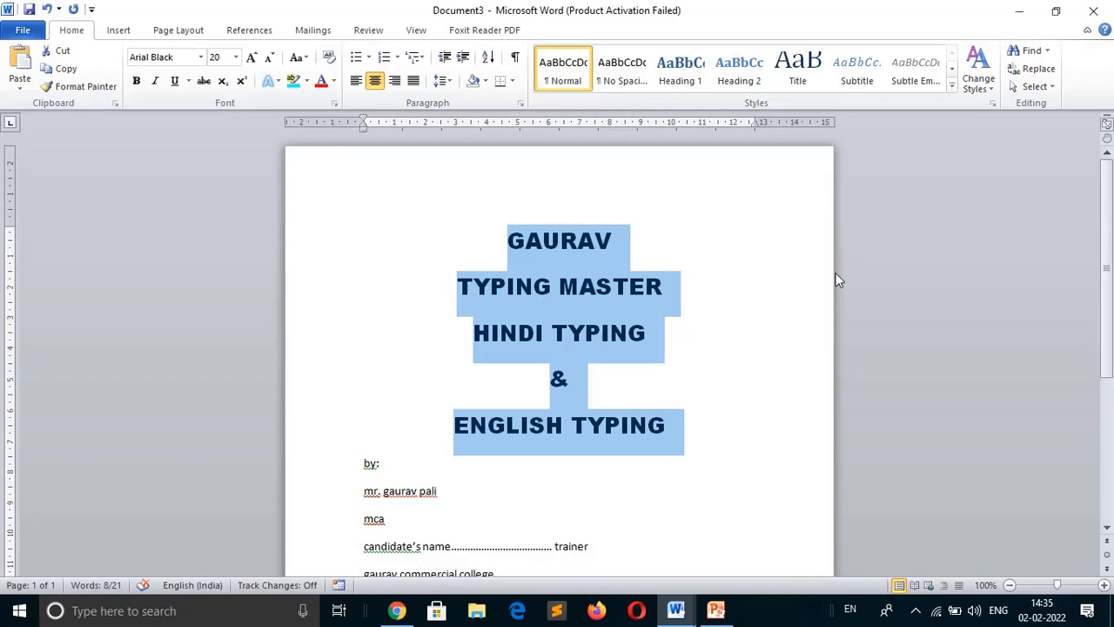
Step: Open the custom paper size settings for Document3
click(178, 30)
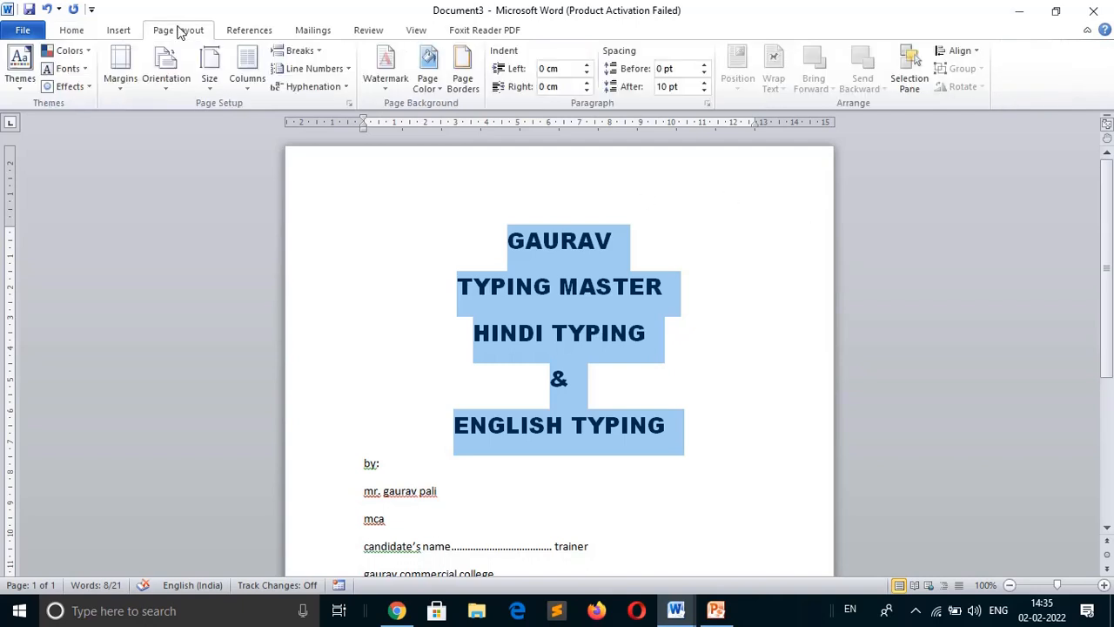
click(212, 87)
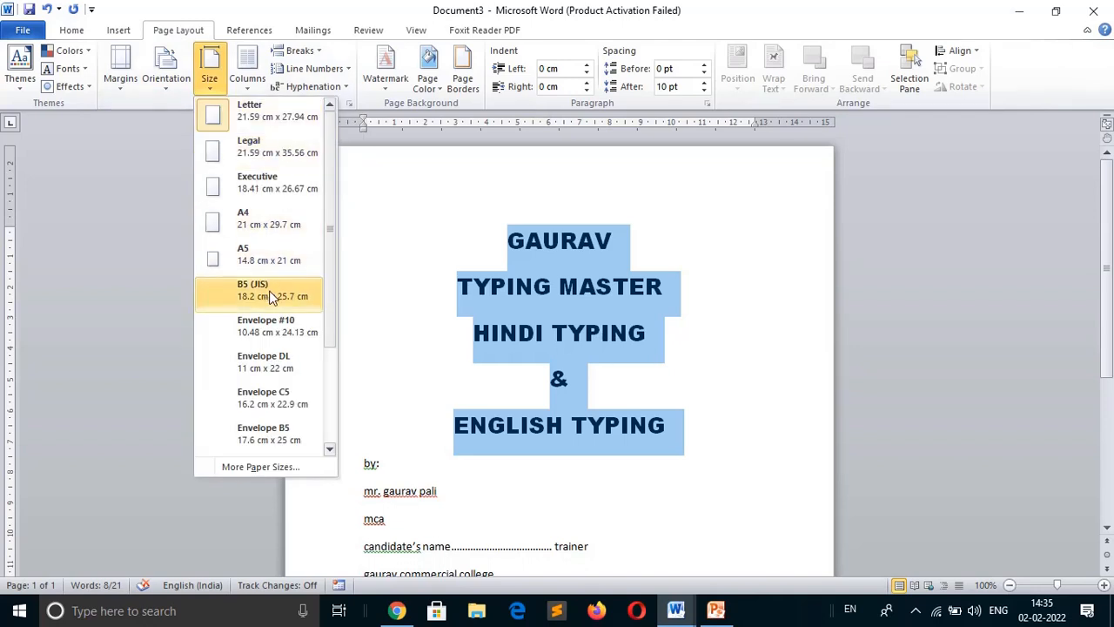
click(261, 468)
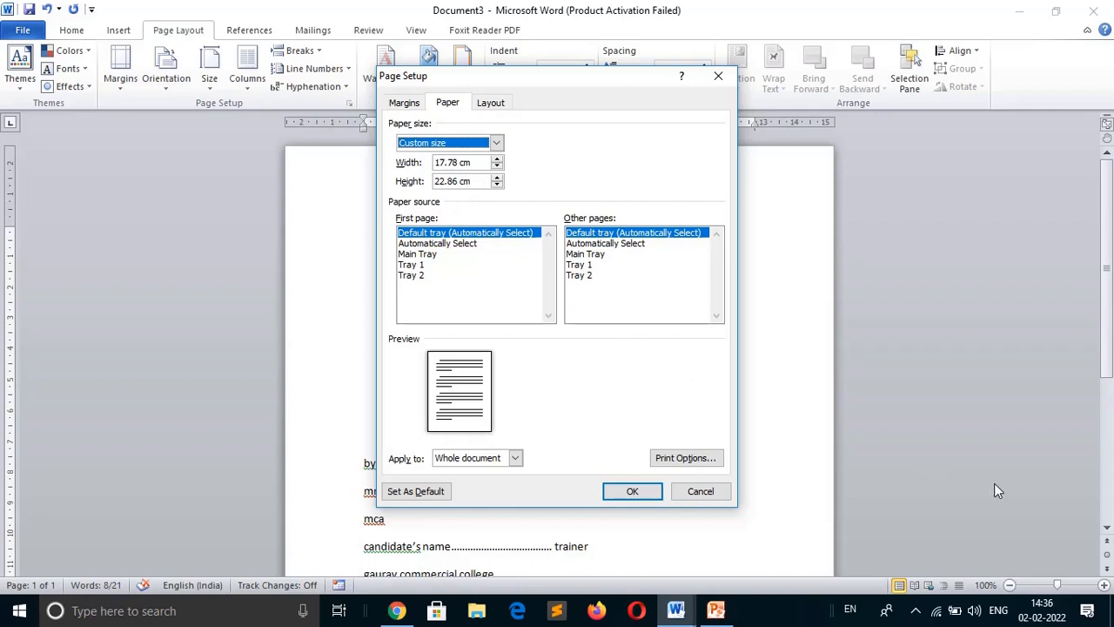
Step: Launch Calculator and multiply 7 by 2.54 to work out the page width in centimetres
key(super+r)
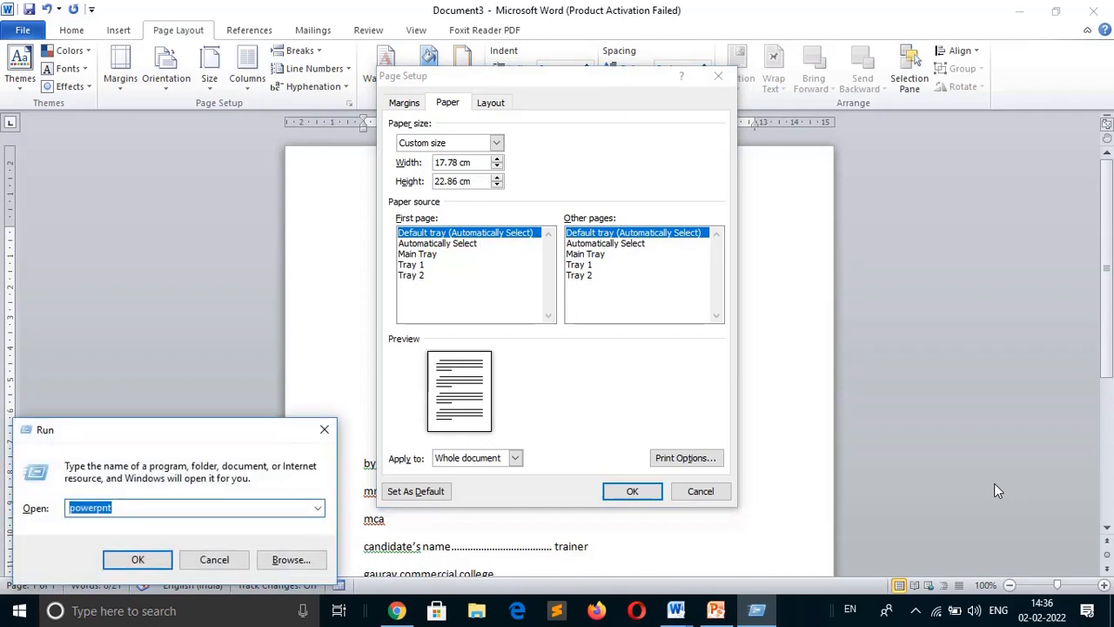
text(CALC)
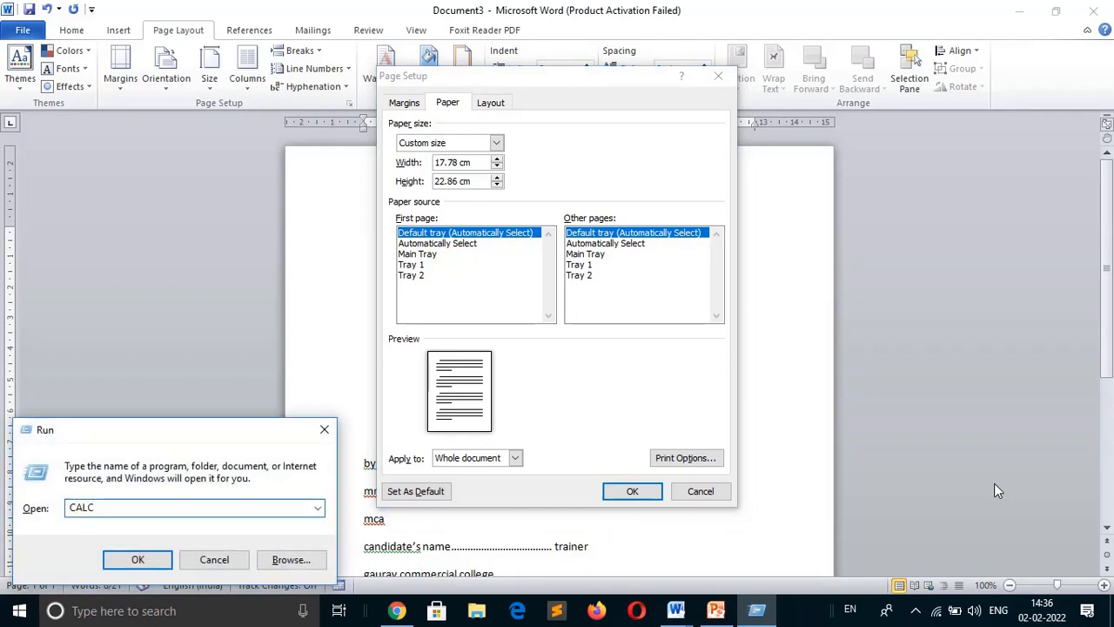
key(Return)
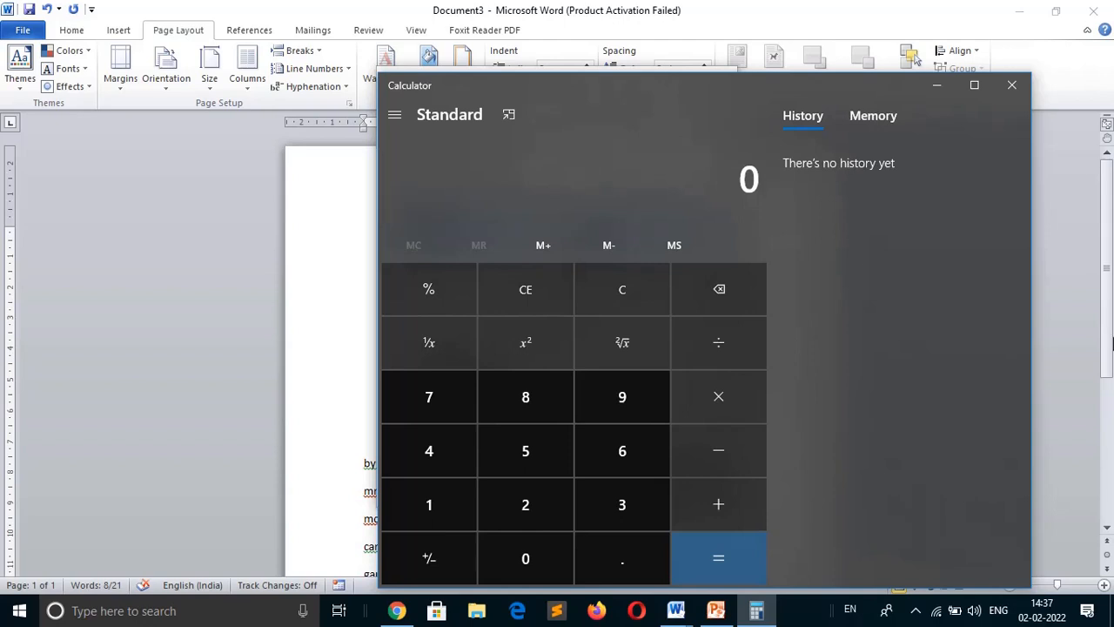
key(7)
key(asterisk)
key(2)
key(period)
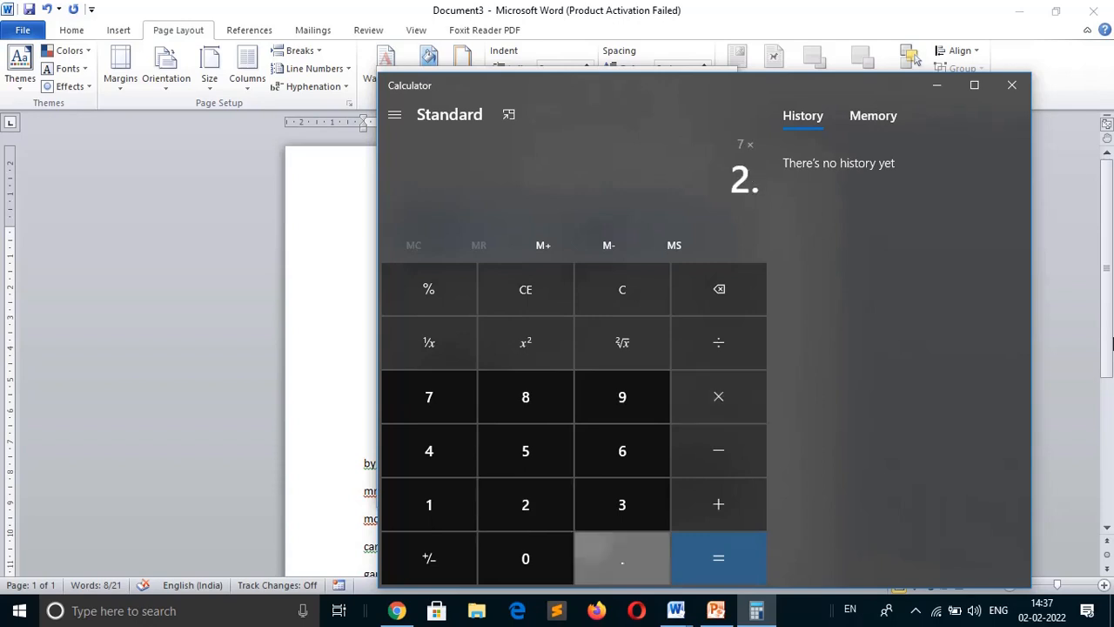
key(5)
key(4)
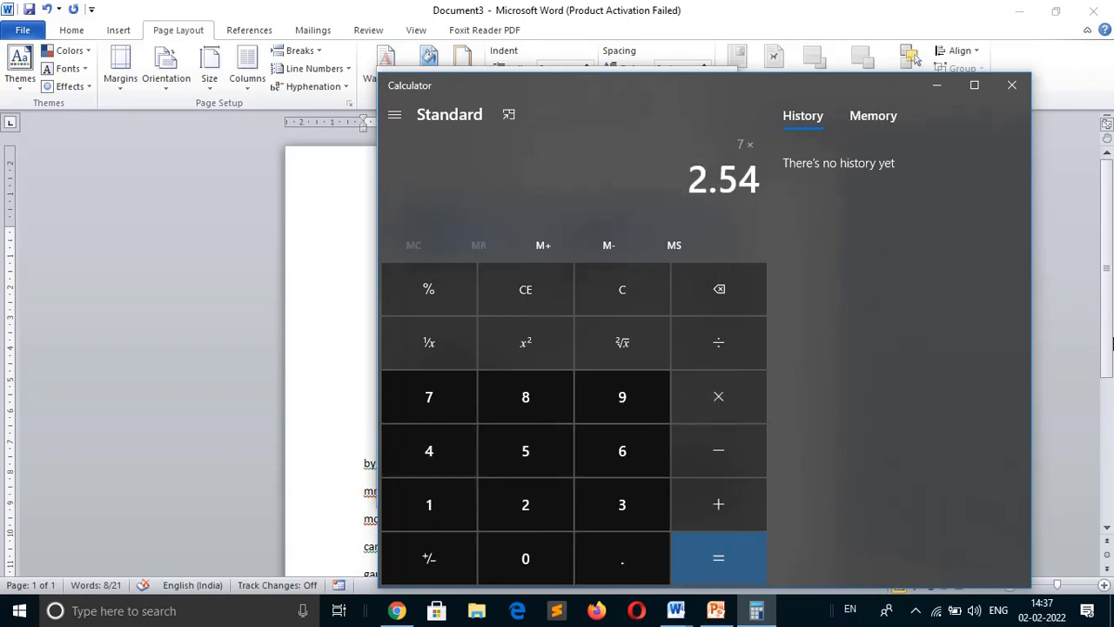
key(Return)
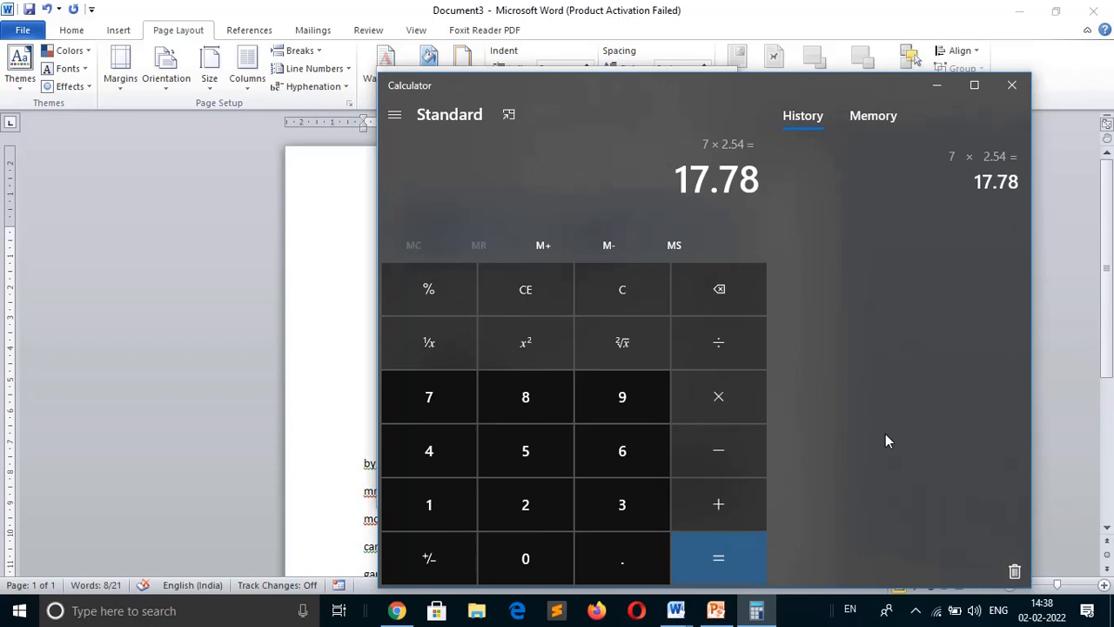
Step: Clear the calculator and multiply 9 by 2.54 to work out the page height in centimetres
click(607, 296)
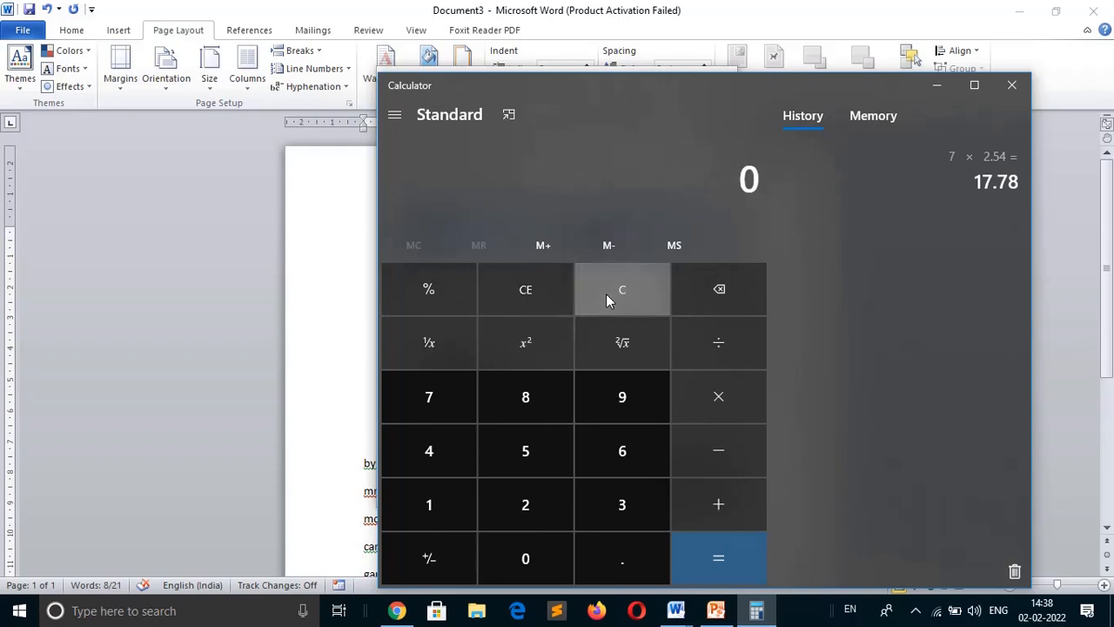
click(617, 396)
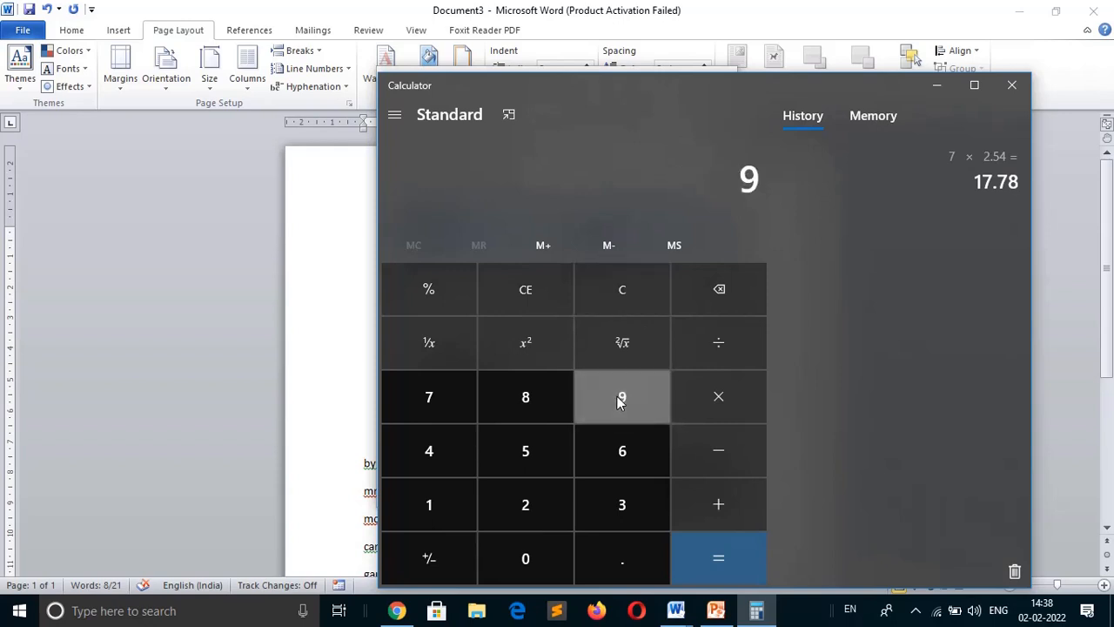
key(asterisk)
key(2)
key(period)
key(5)
key(4)
key(Return)
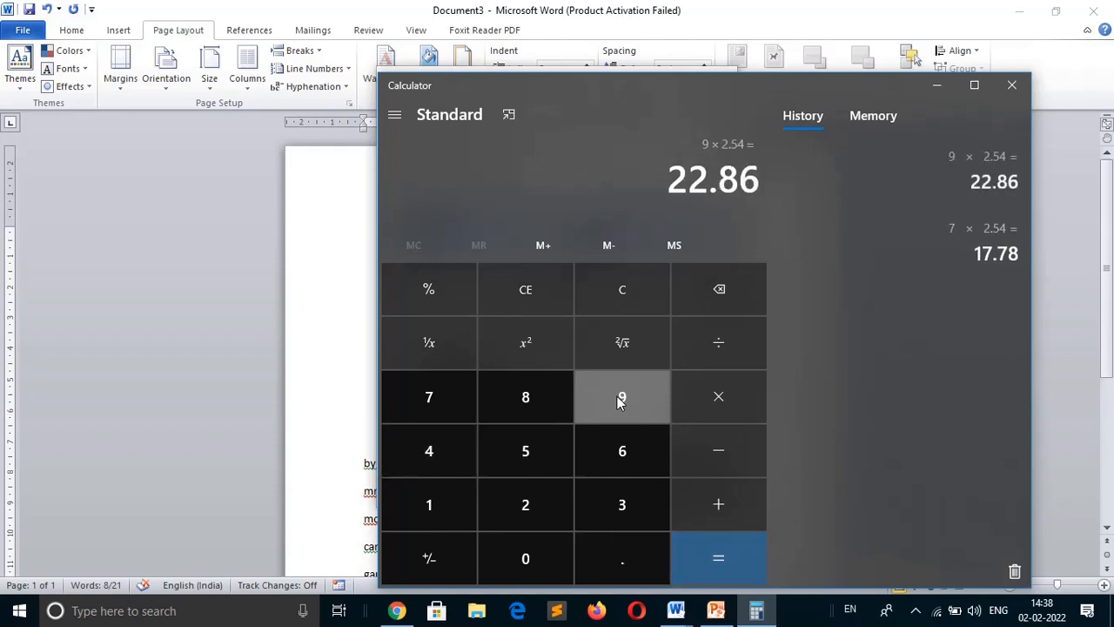
Step: Switch back to Word and apply the custom paper size of 17.78 by 22.86 cm to the whole document
click(219, 349)
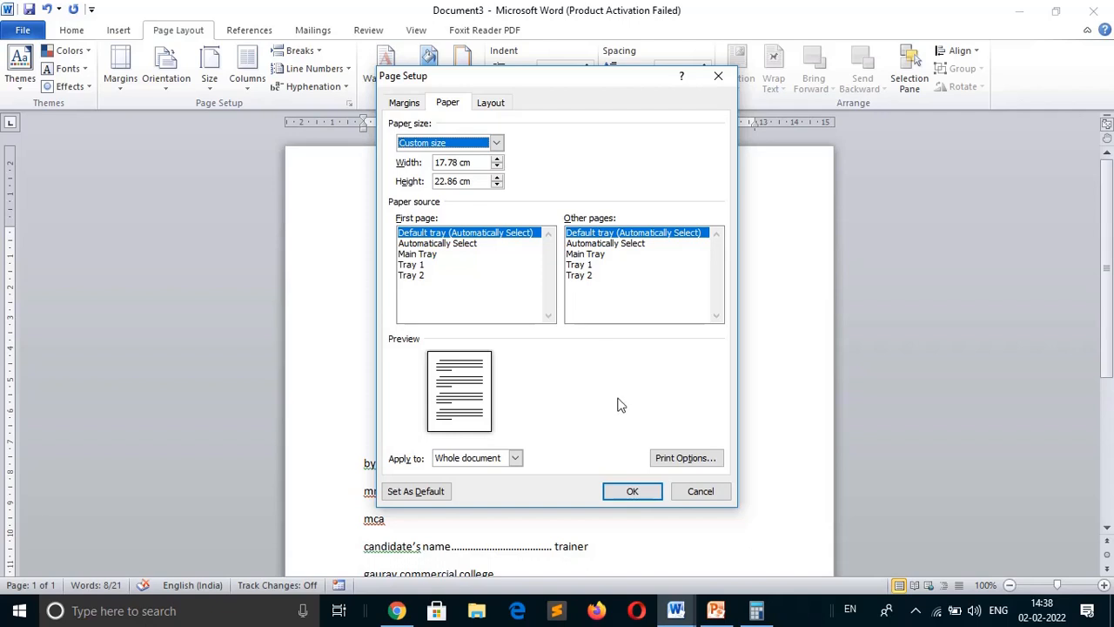
click(633, 493)
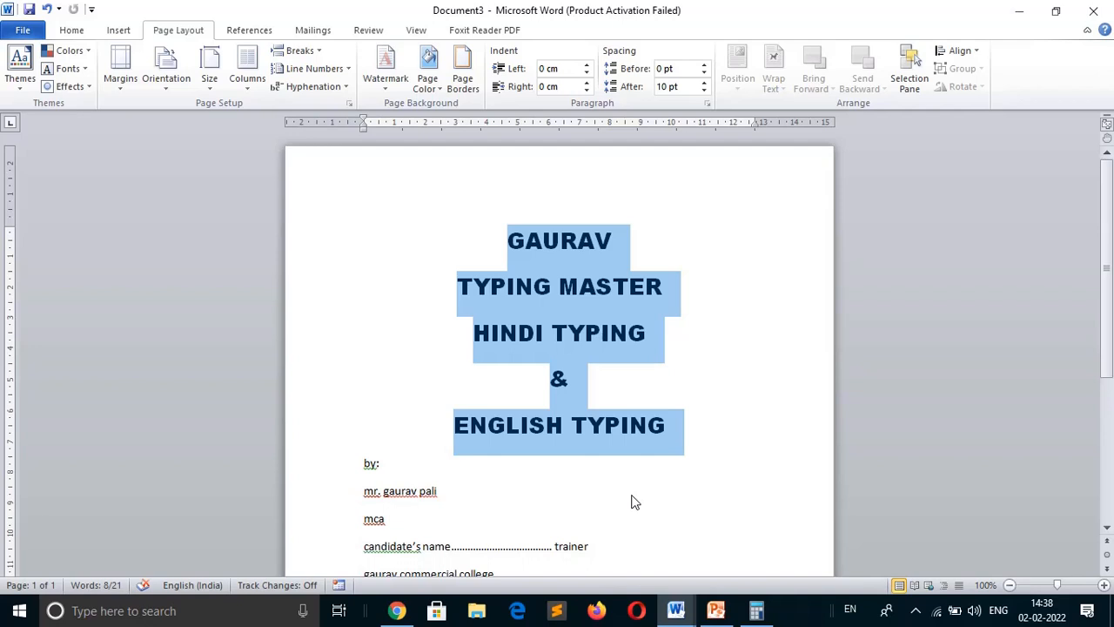
Step: Enlarge the five title lines to the largest size that still keeps "ENGLISH TYPING" on a single line
key(ctrl+bracketright)
key(ctrl+bracketright)
key(ctrl+bracketright)
key(ctrl+bracketright)
key(ctrl+bracketright)
key(ctrl+bracketright)
key(ctrl+bracketright)
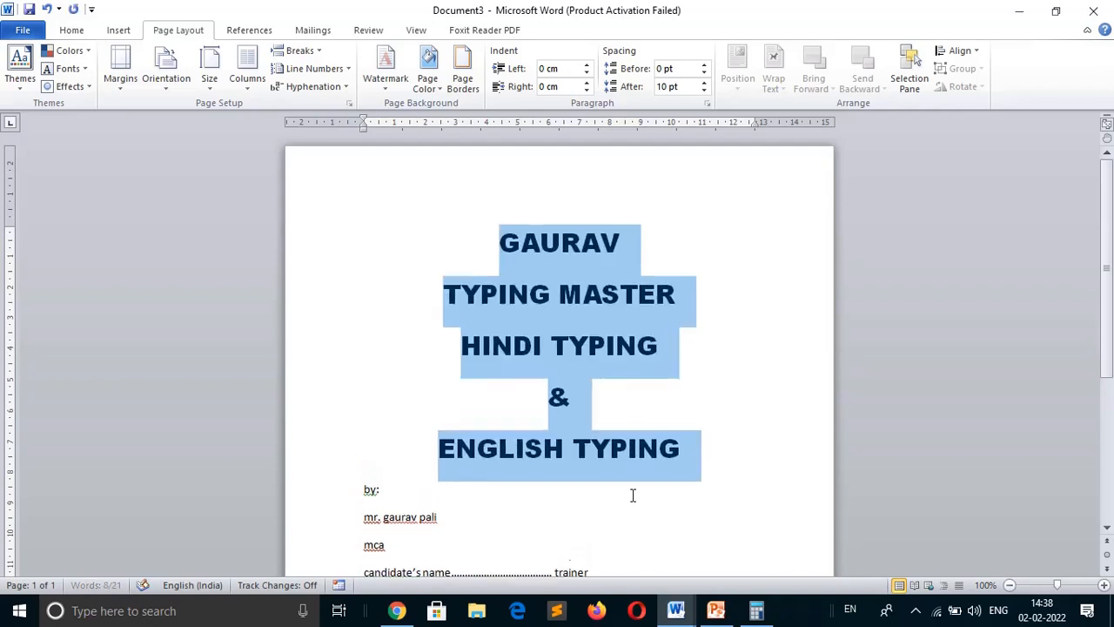
key(ctrl+bracketright)
key(ctrl+bracketright)
key(ctrl+bracketright)
key(ctrl+bracketright)
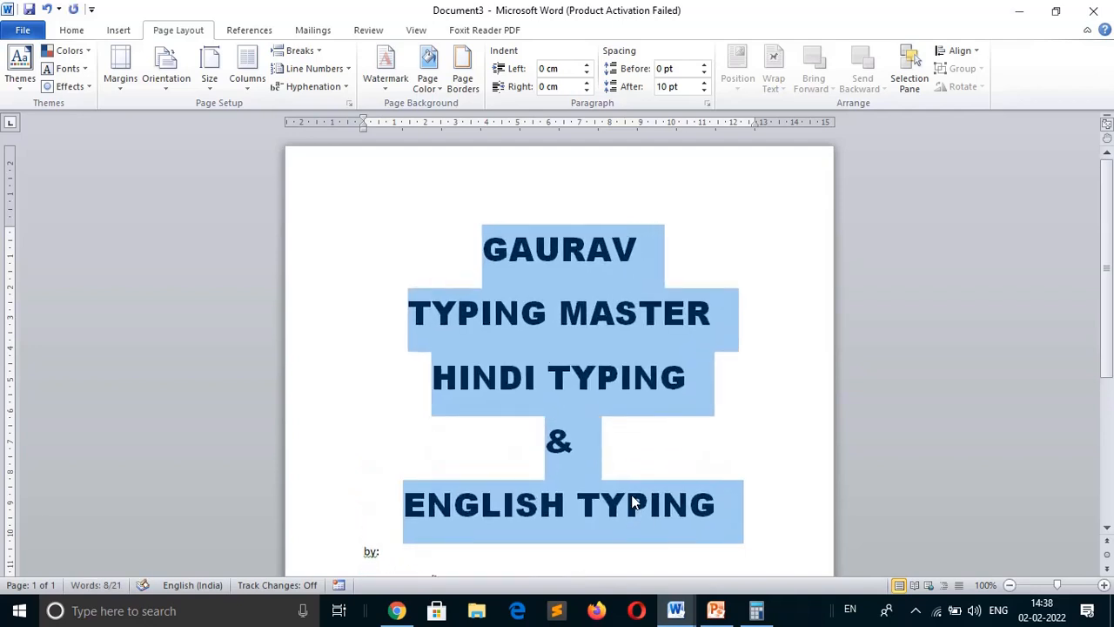
key(ctrl+bracketright)
key(ctrl+bracketright)
key(ctrl+bracketright)
key(ctrl+bracketright)
key(ctrl+bracketright)
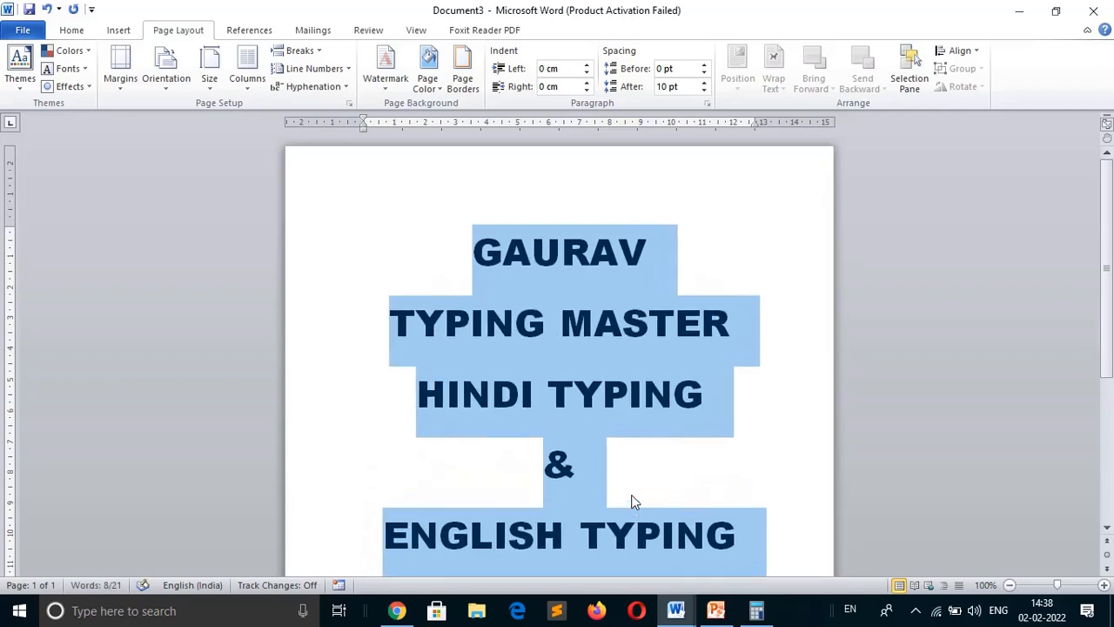
key(ctrl+bracketright)
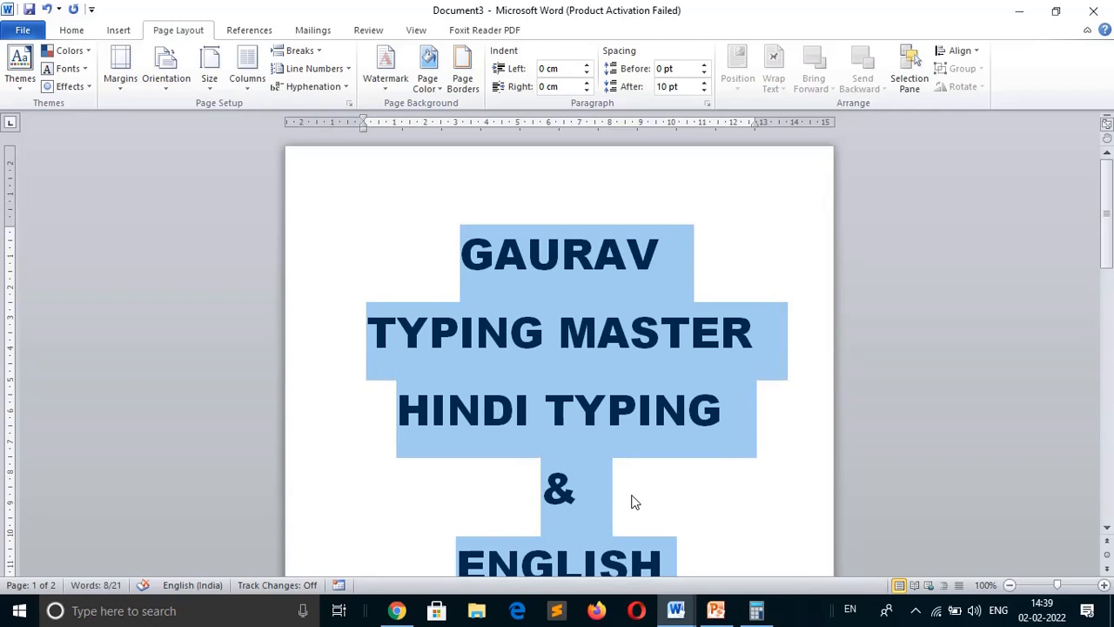
key(ctrl+bracketleft)
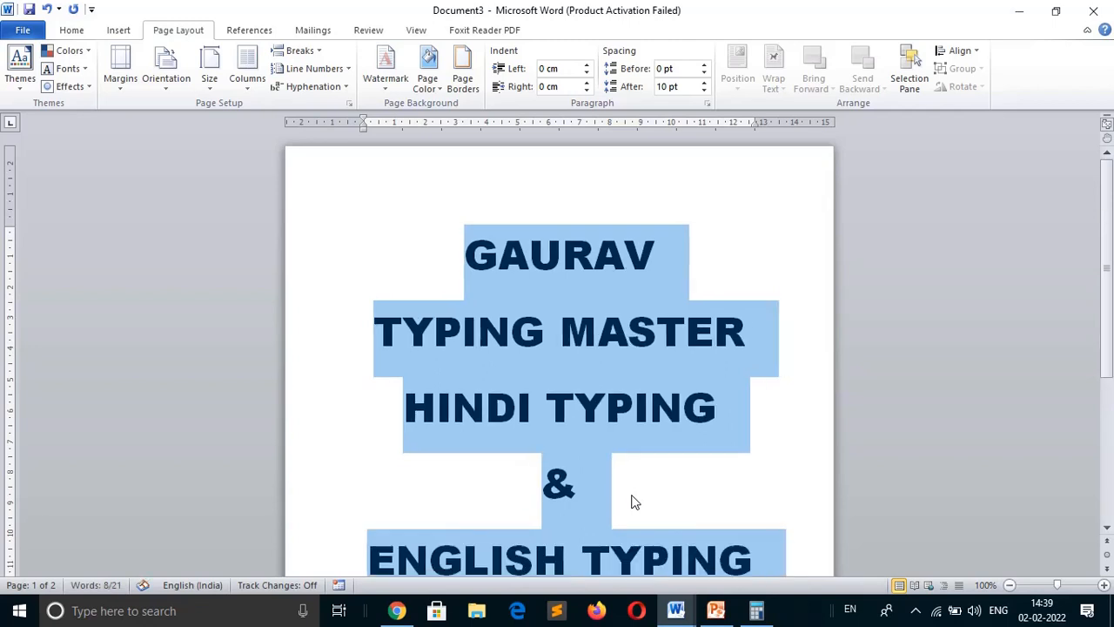
Step: Enlarge only the first title line until it is nearly as wide as the "TYPING MASTER" line below it
click(317, 280)
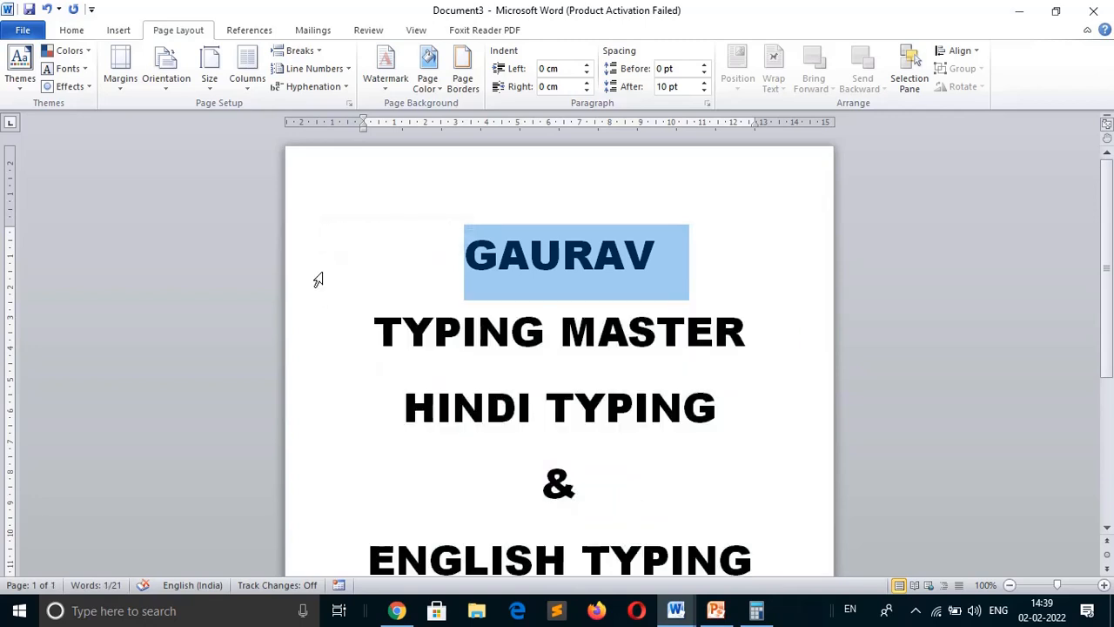
key(ctrl+bracketright)
key(ctrl+bracketright)
key(ctrl+bracketright)
key(ctrl+bracketright)
key(ctrl+bracketright)
key(ctrl+bracketright)
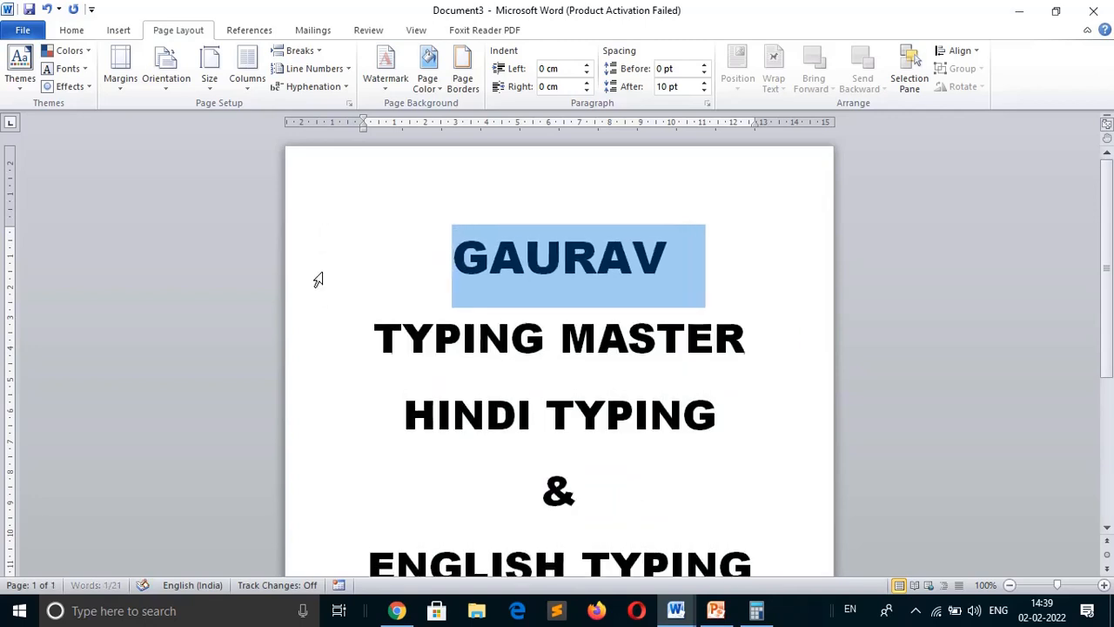
key(ctrl+bracketright)
key(ctrl+bracketright)
key(ctrl+bracketright)
key(ctrl+bracketright)
key(ctrl+bracketright)
key(ctrl+bracketright)
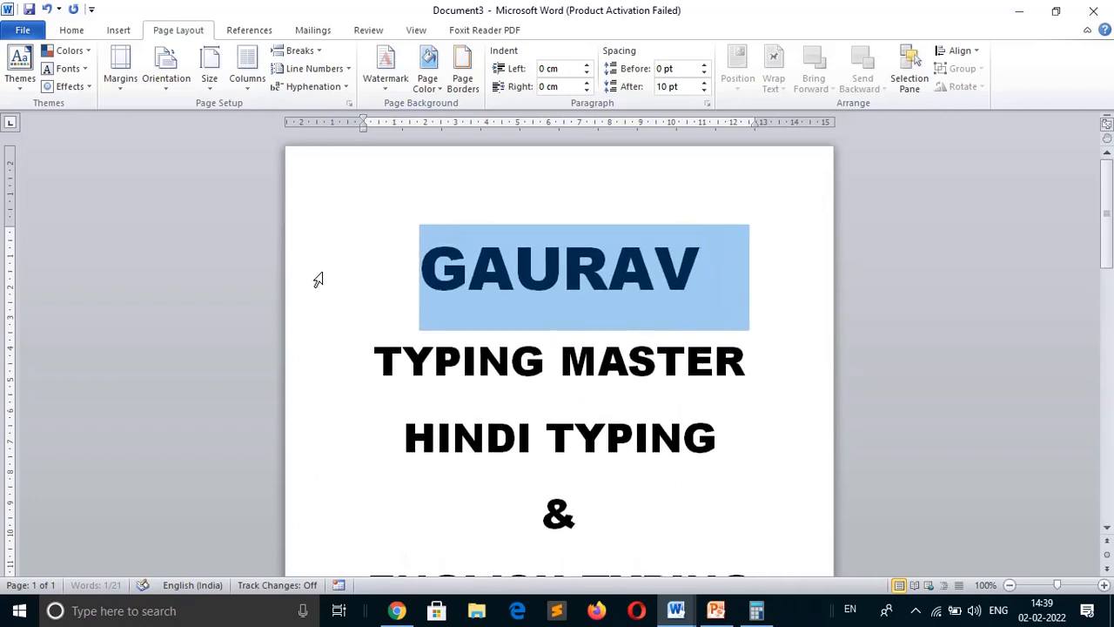
key(ctrl+bracketright)
key(ctrl+bracketright)
key(ctrl+bracketright)
key(ctrl+bracketright)
key(ctrl+bracketright)
key(ctrl+bracketright)
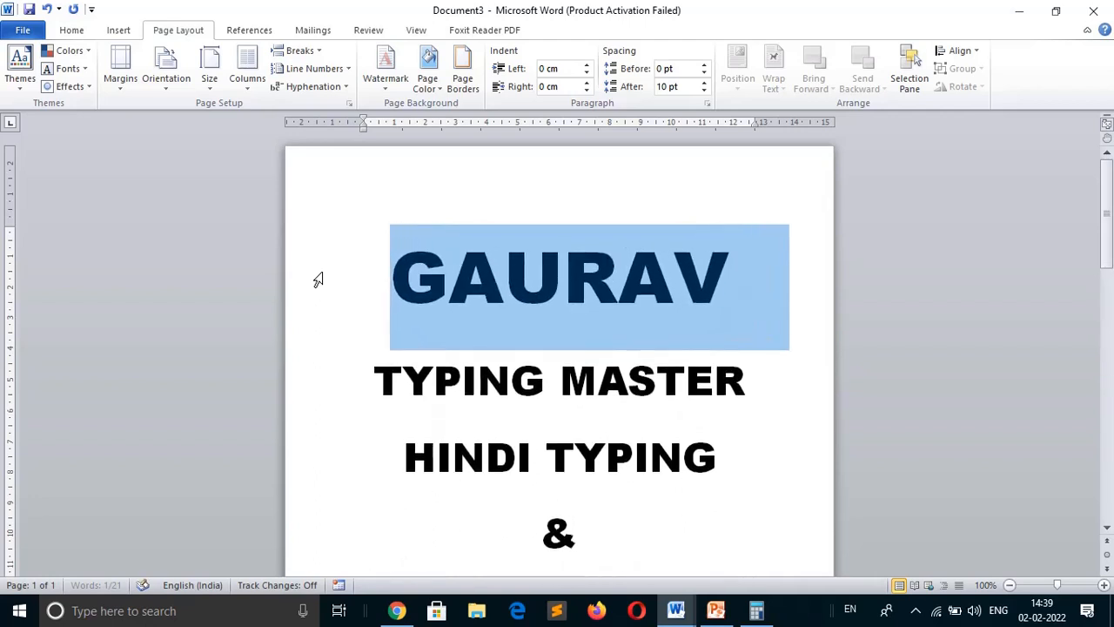
key(ctrl+bracketright)
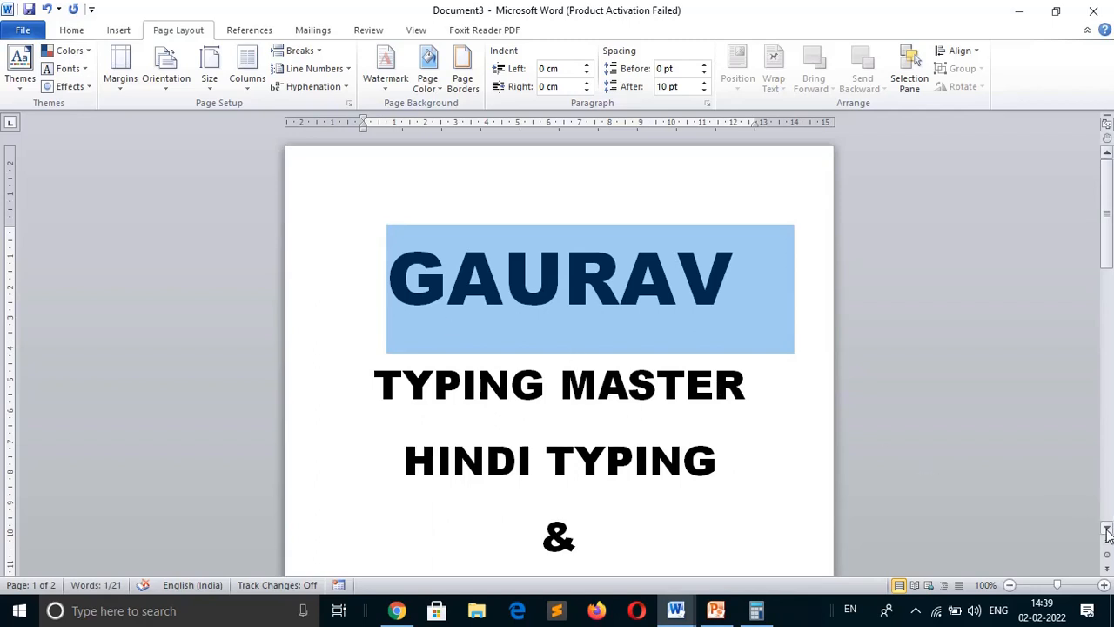
Step: Compare the plain detail lines below the title in Document3 with the finished layout in Document1
drag(1107, 529, 1107, 529)
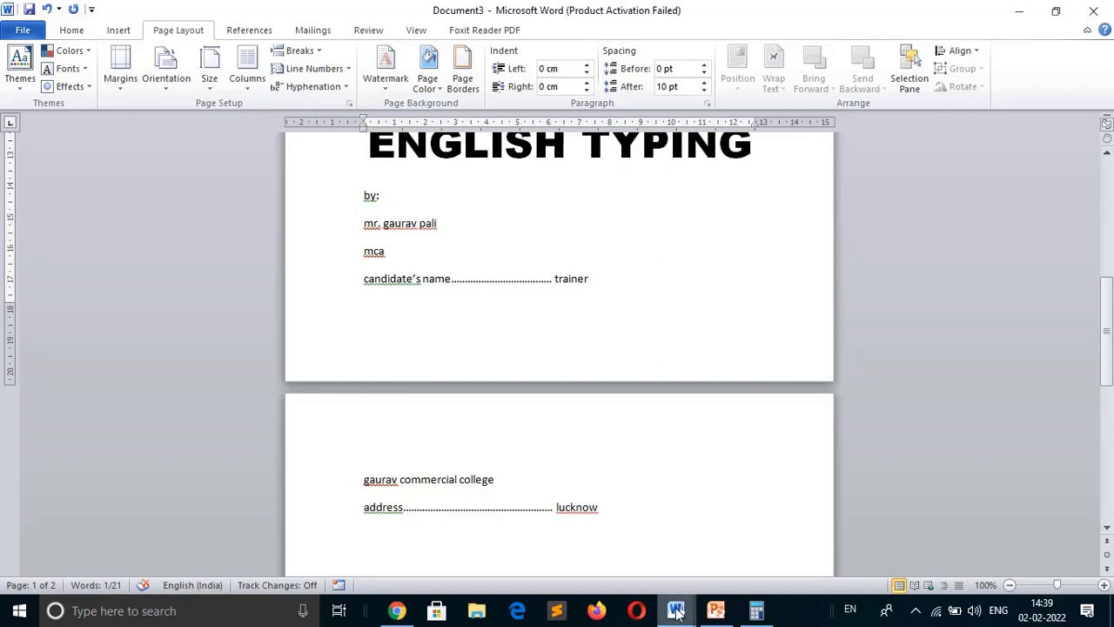
mouse_move(677, 611)
click(589, 557)
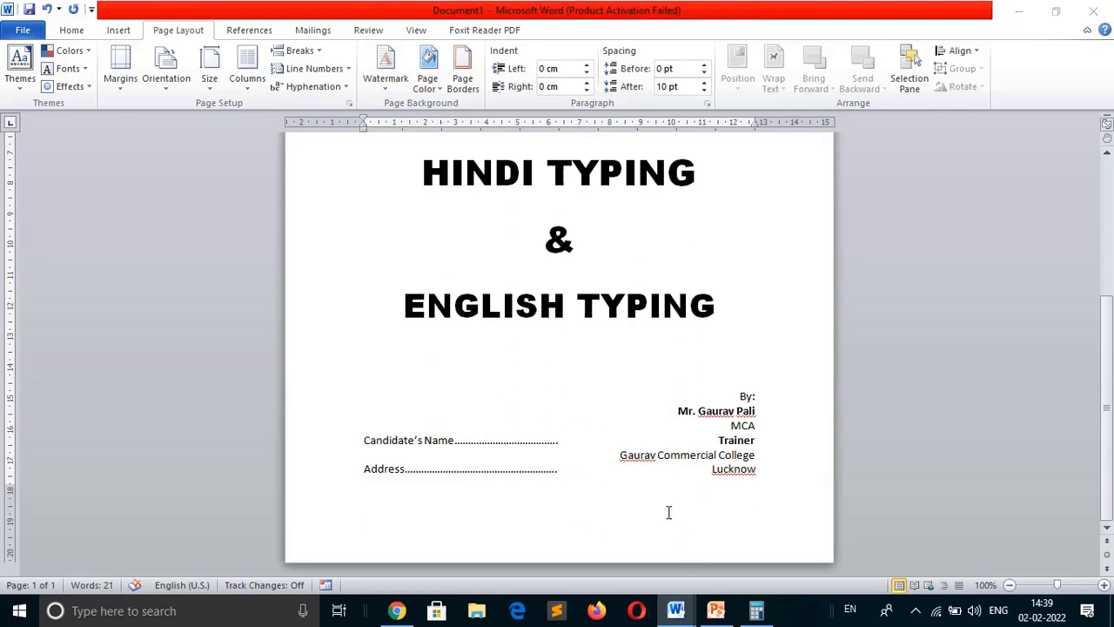
key(alt+Tab)
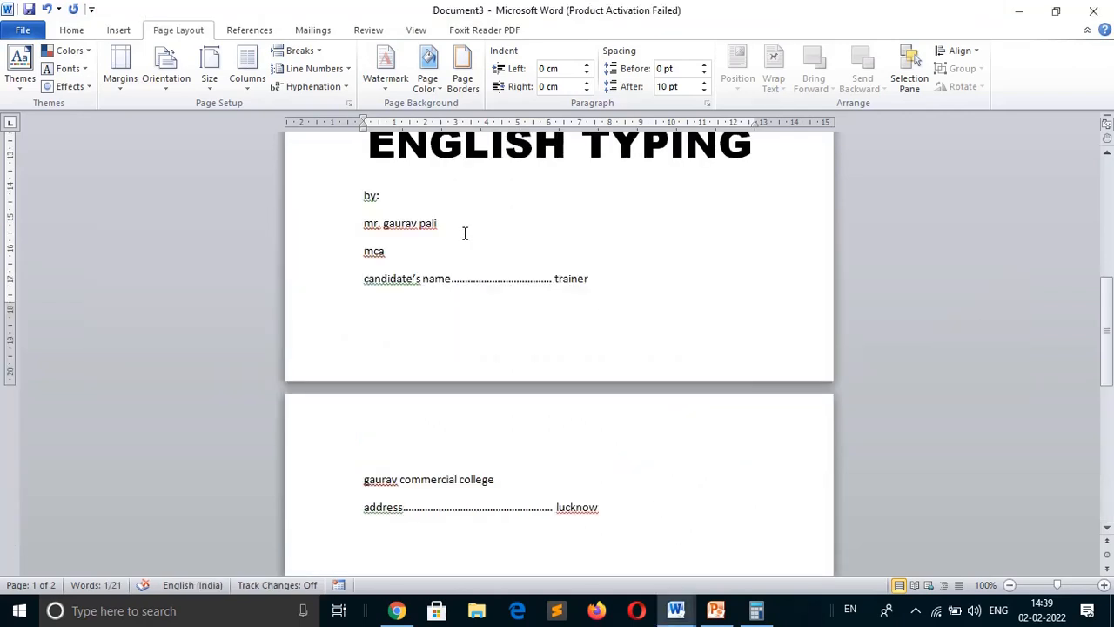
Step: Remove the space after paragraphs for all six detail lines, from "by:" to the address line
click(324, 203)
key(shift+Down)
key(shift+Down)
key(shift+Down)
key(shift+Down)
key(shift+Down)
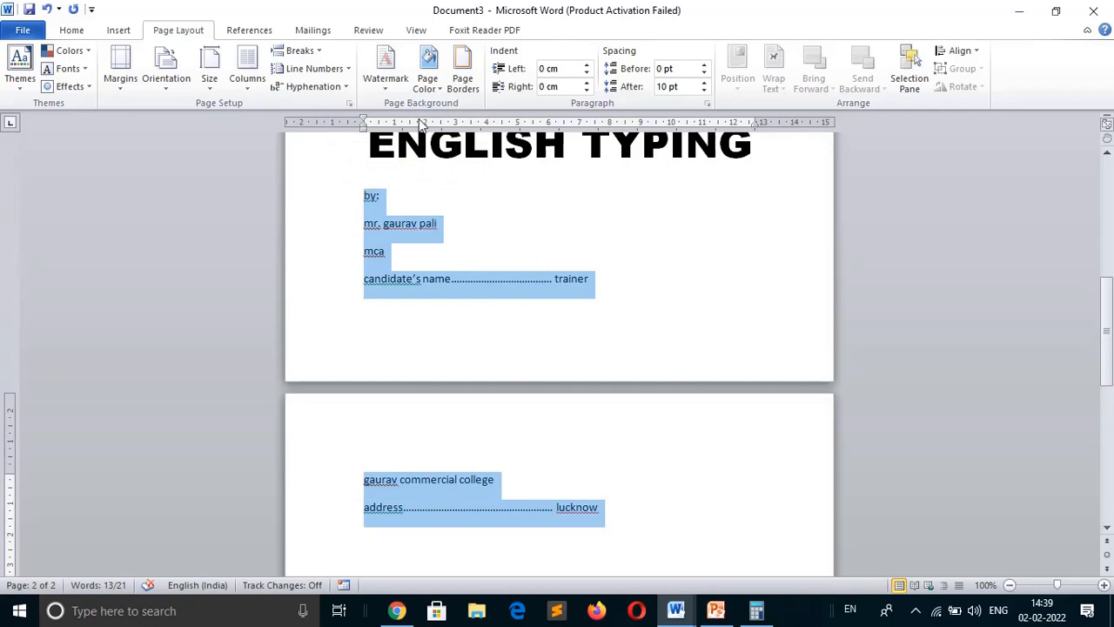
click(76, 30)
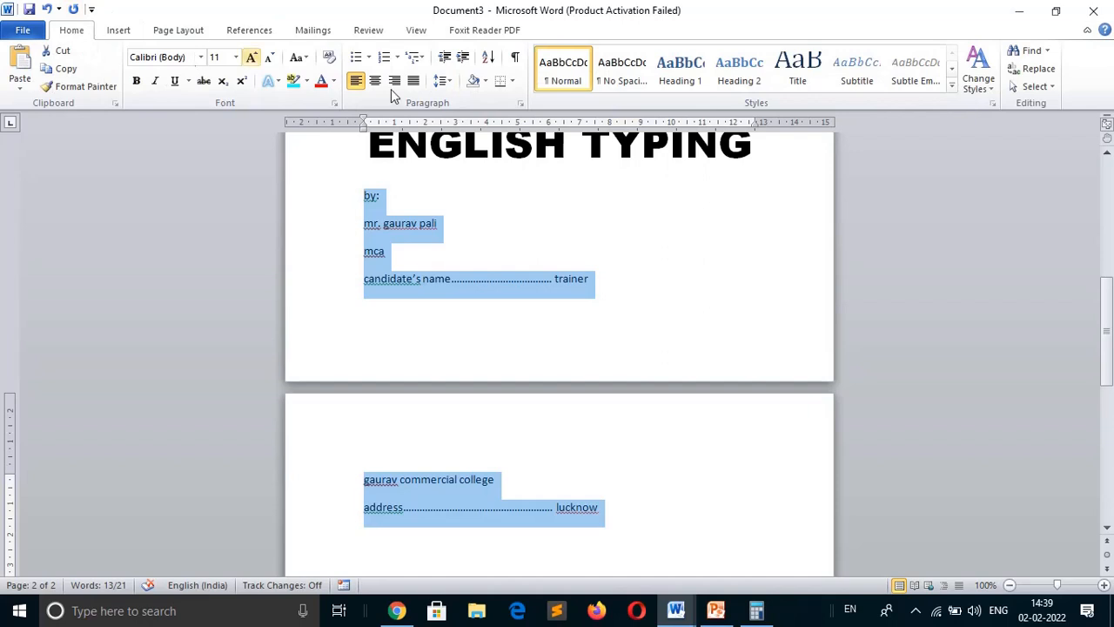
click(444, 80)
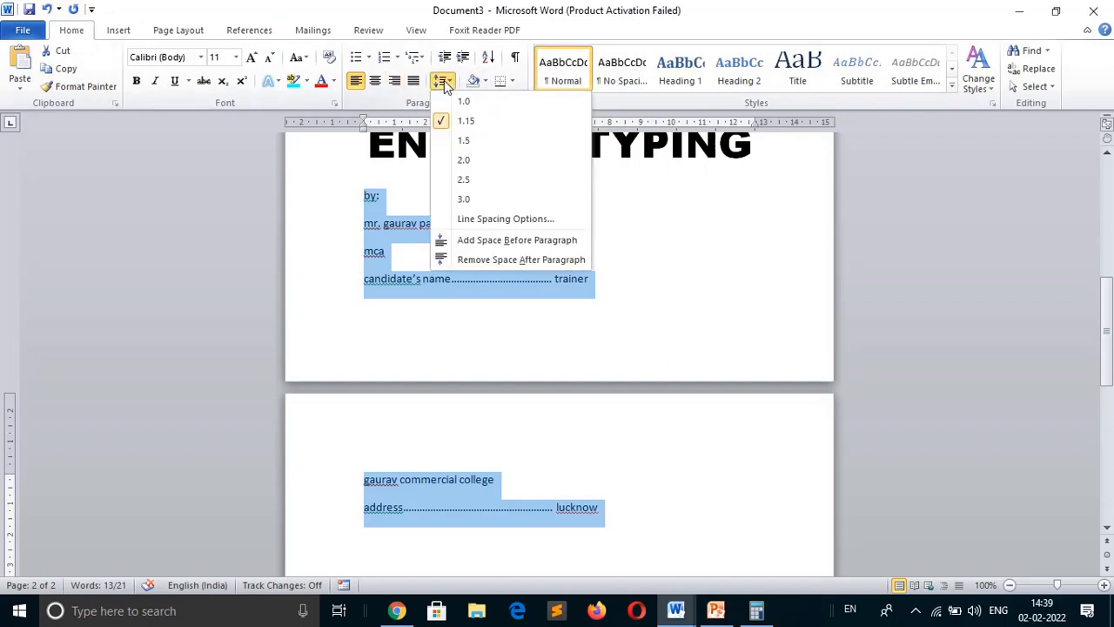
click(483, 259)
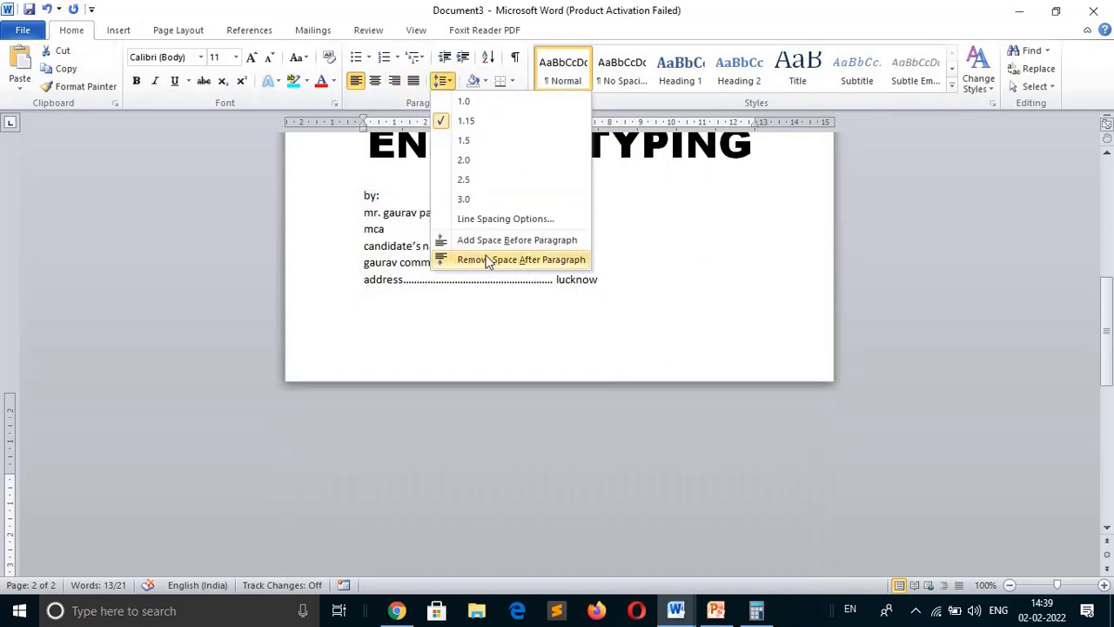
click(663, 277)
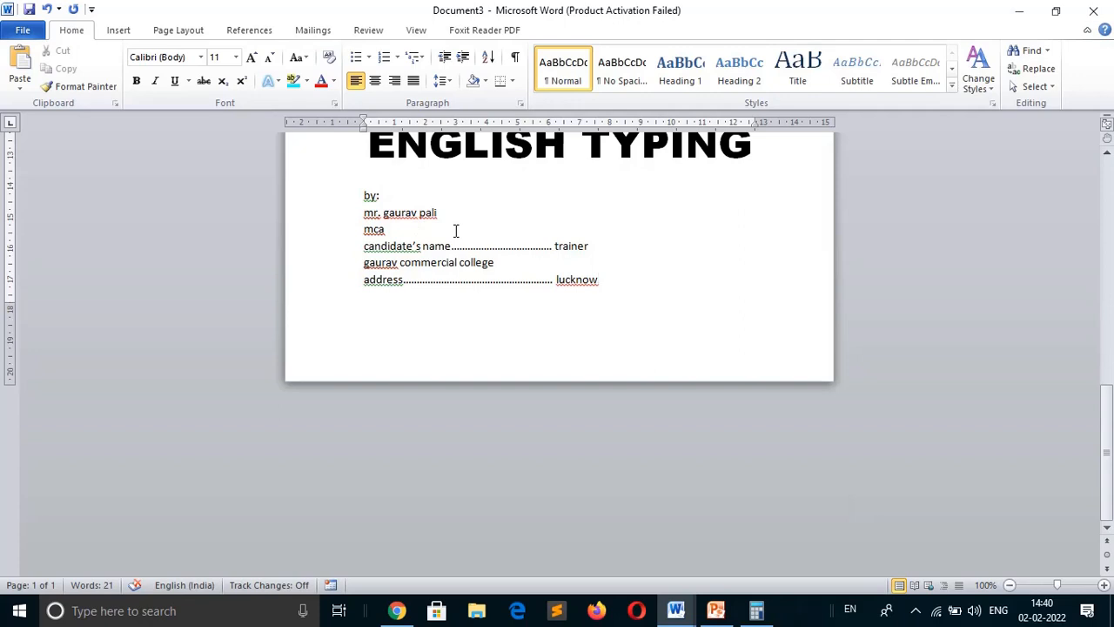
Step: Right-align the first three detail lines: "by:", the trainer's name and "mca"
click(330, 205)
key(shift+Down)
key(shift+Down)
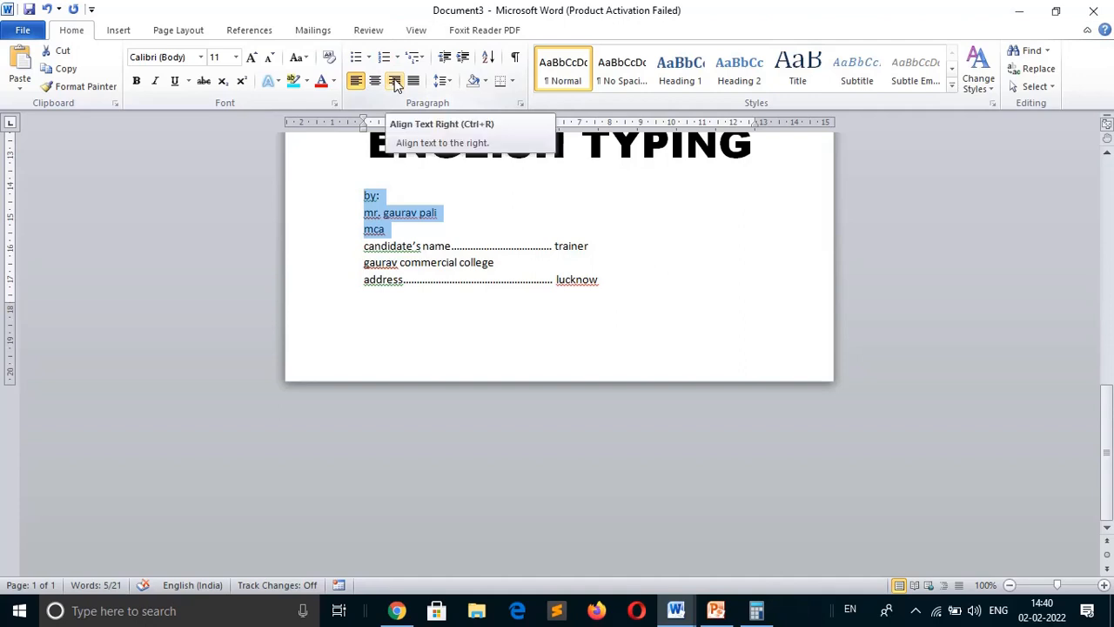
key(ctrl+r)
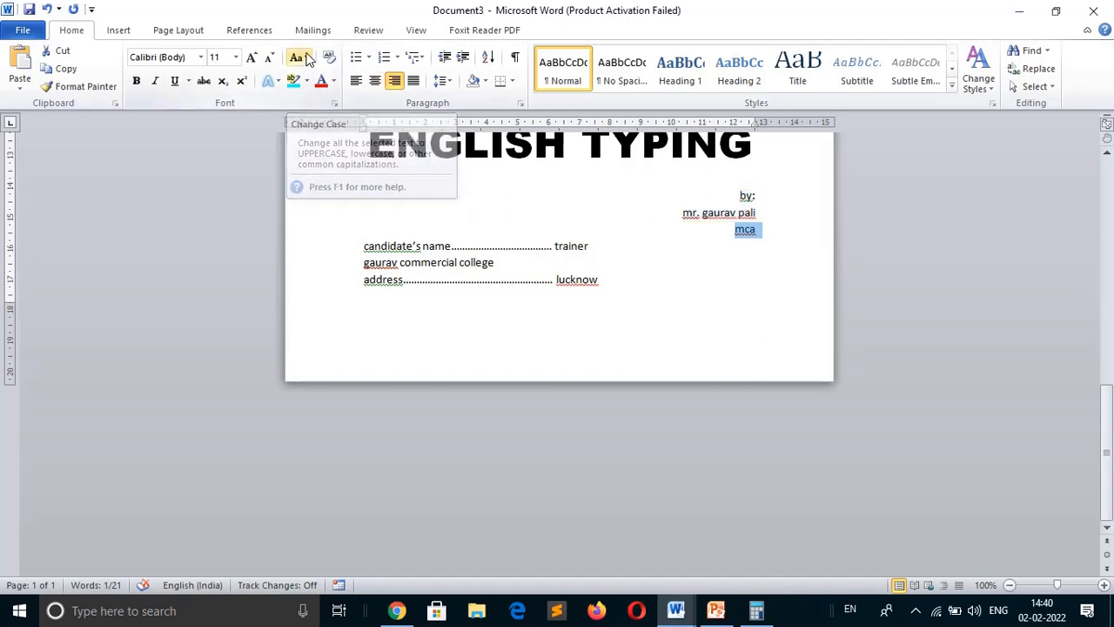
Step: Change the "mca" line below the trainer's name to uppercase
key(shift+F3)
key(Right)
key(shift+F3)
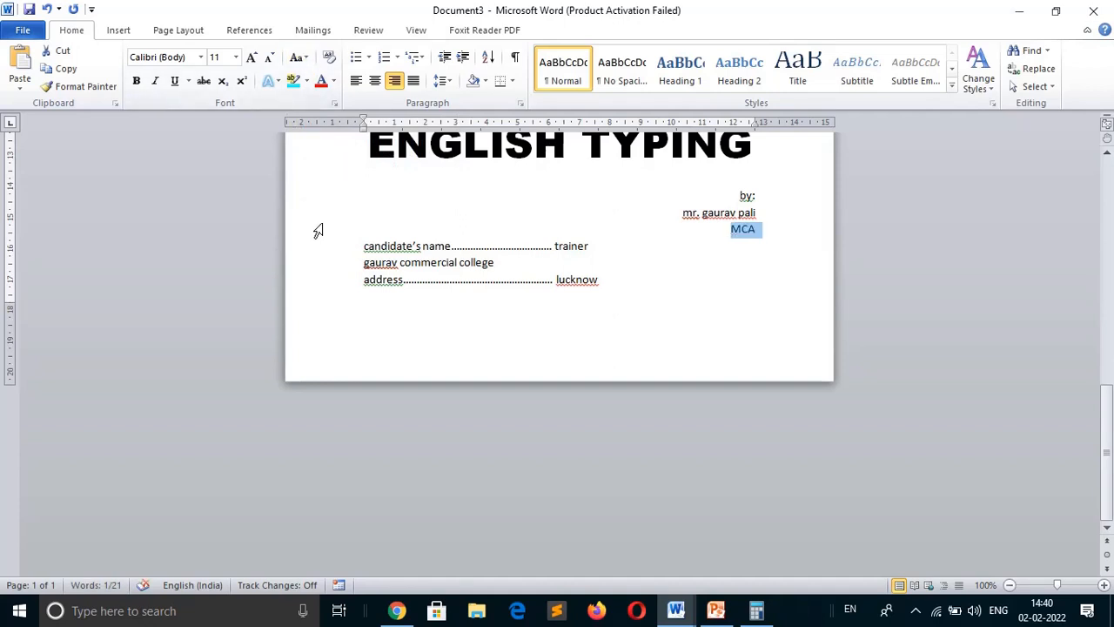
Step: Apply Capitalize Each Word to the trainer's name line and to the word "by" above it
click(678, 213)
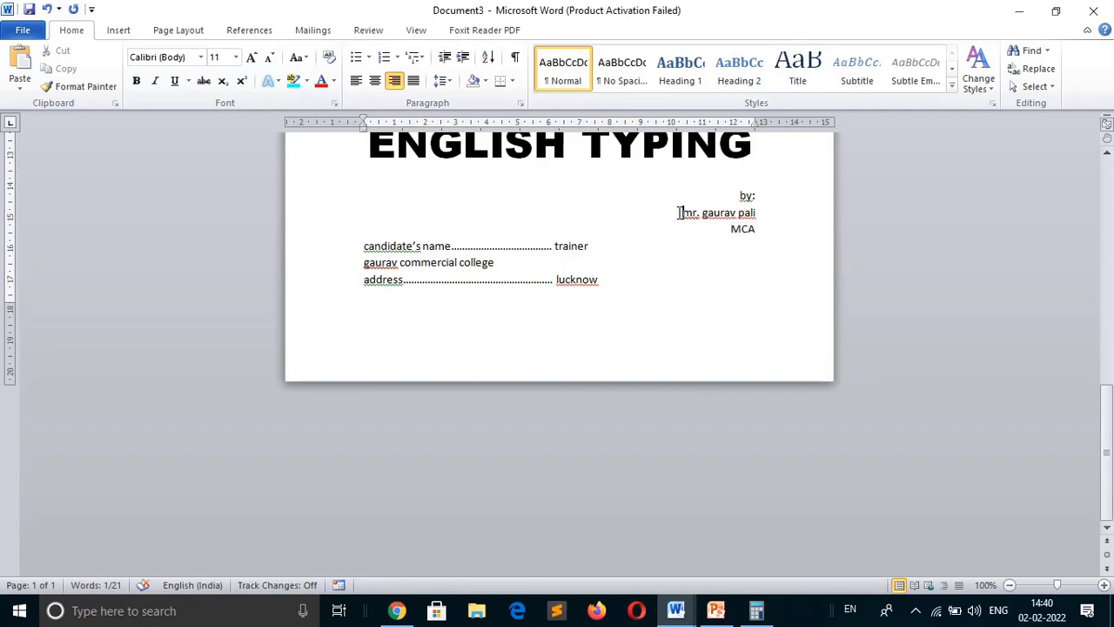
key(shift+End)
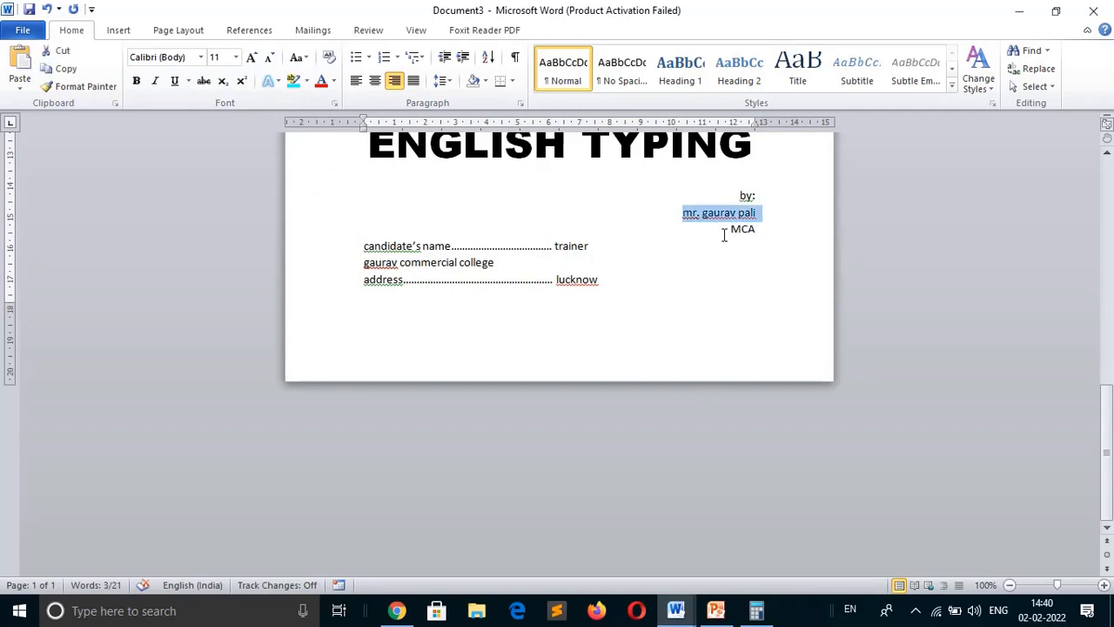
click(297, 57)
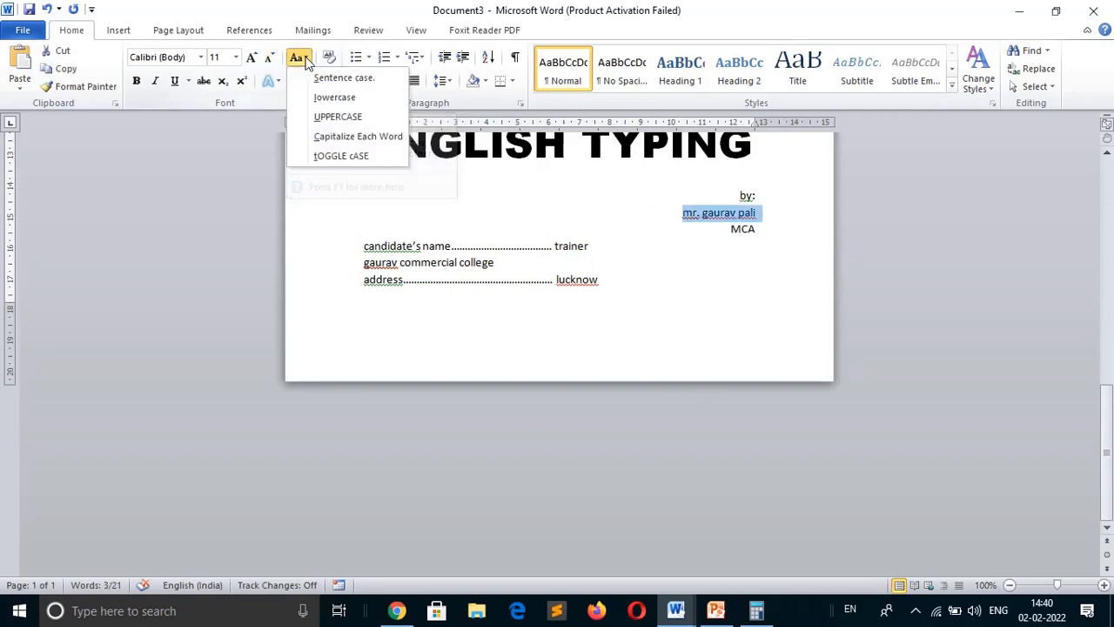
click(333, 140)
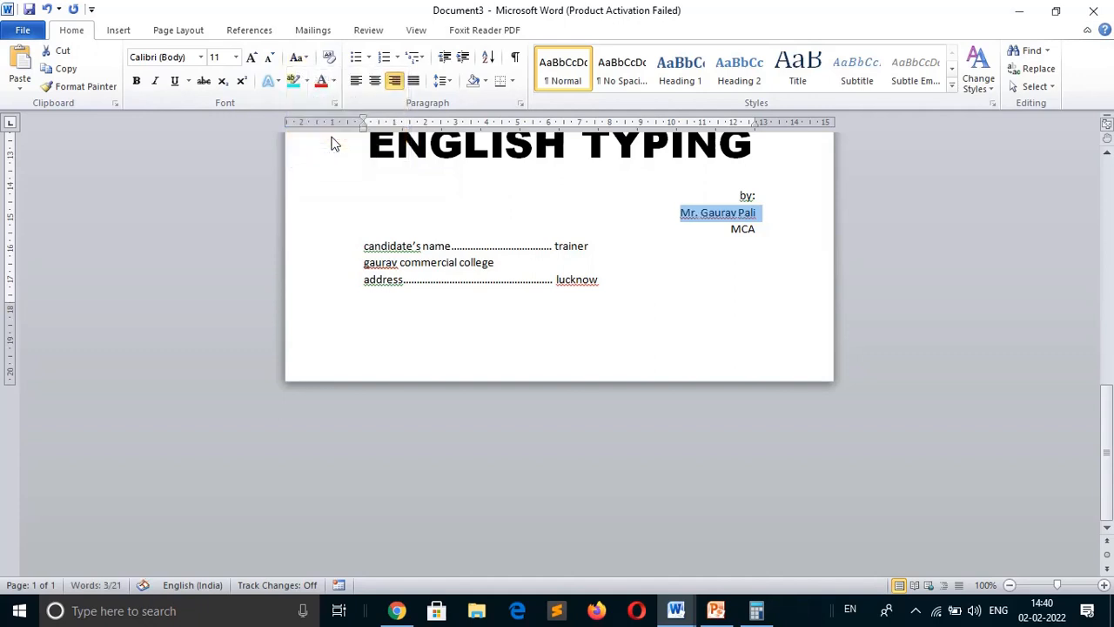
click(739, 196)
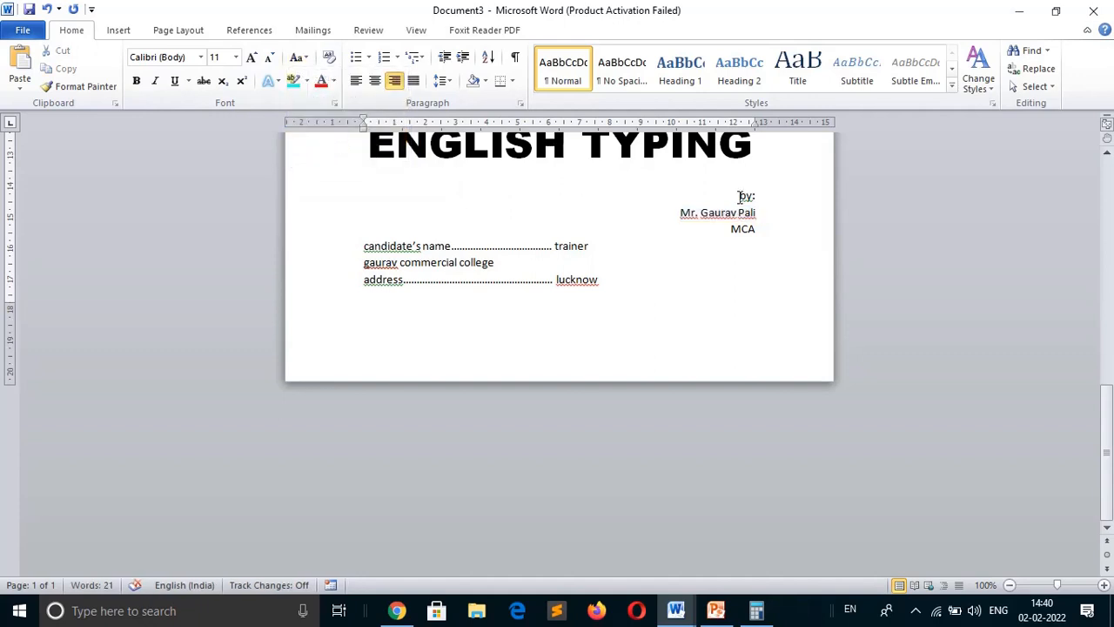
double_click(741, 200)
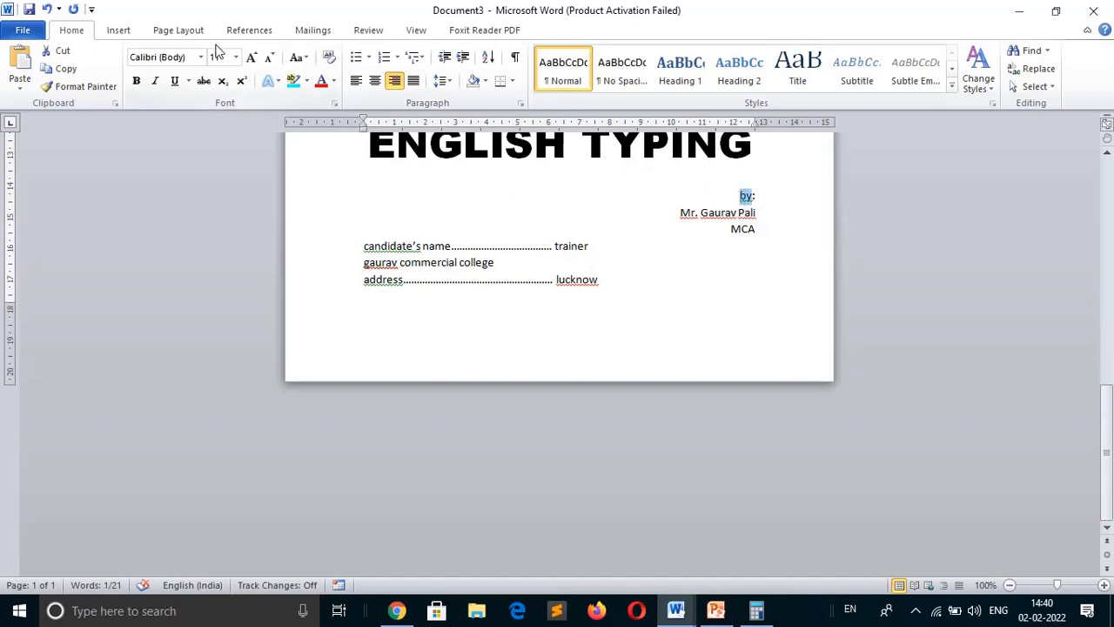
click(299, 58)
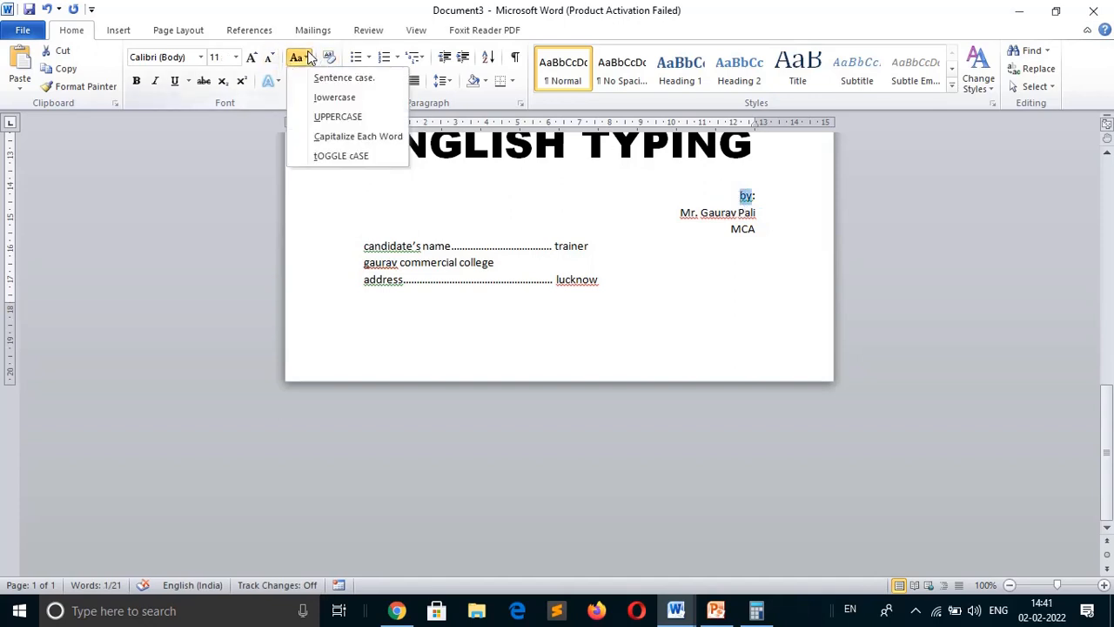
click(335, 140)
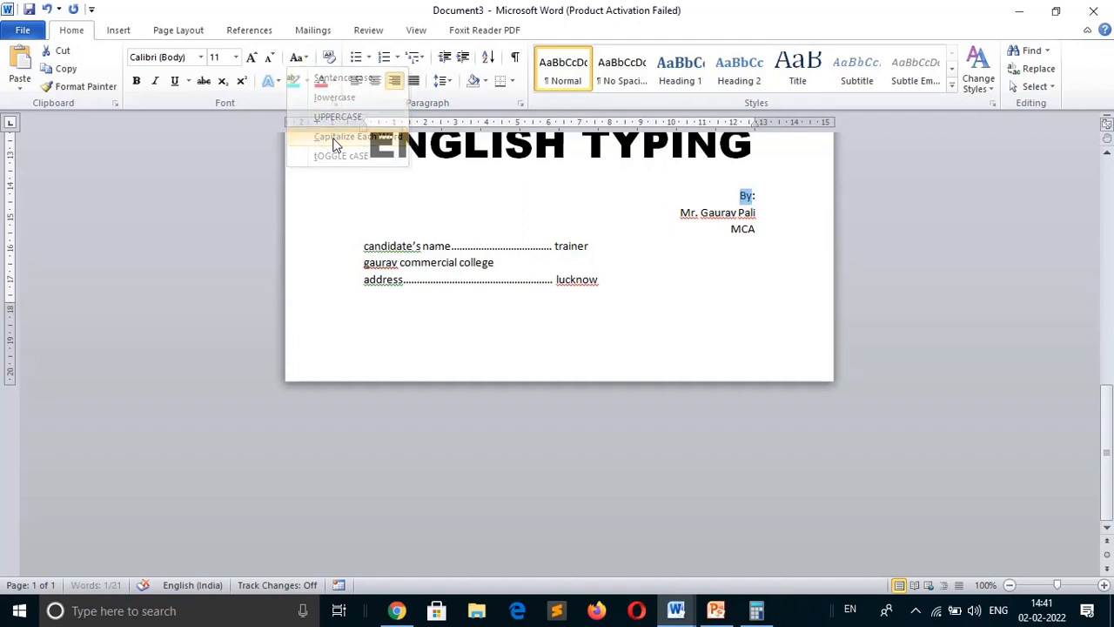
click(747, 255)
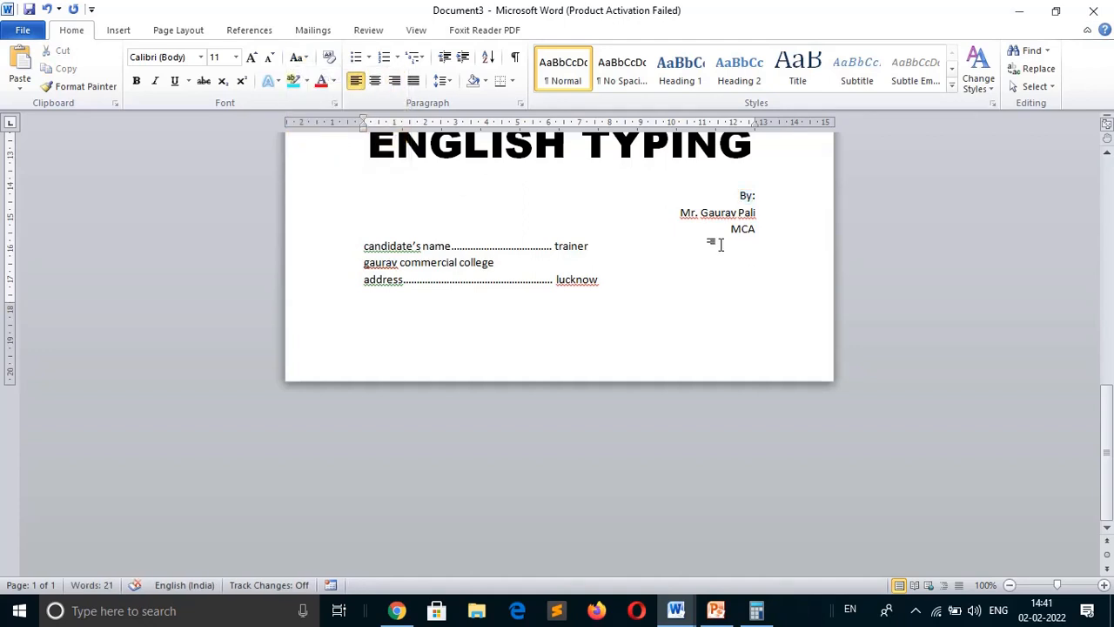
Step: Make the trainer's name line bold
click(678, 214)
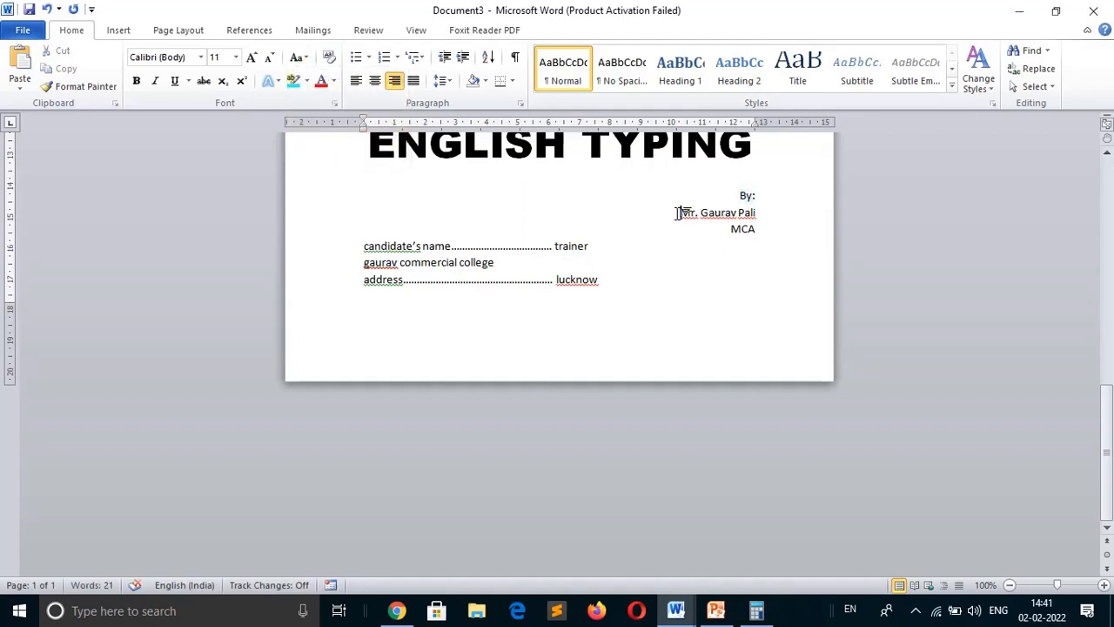
triple_click(679, 213)
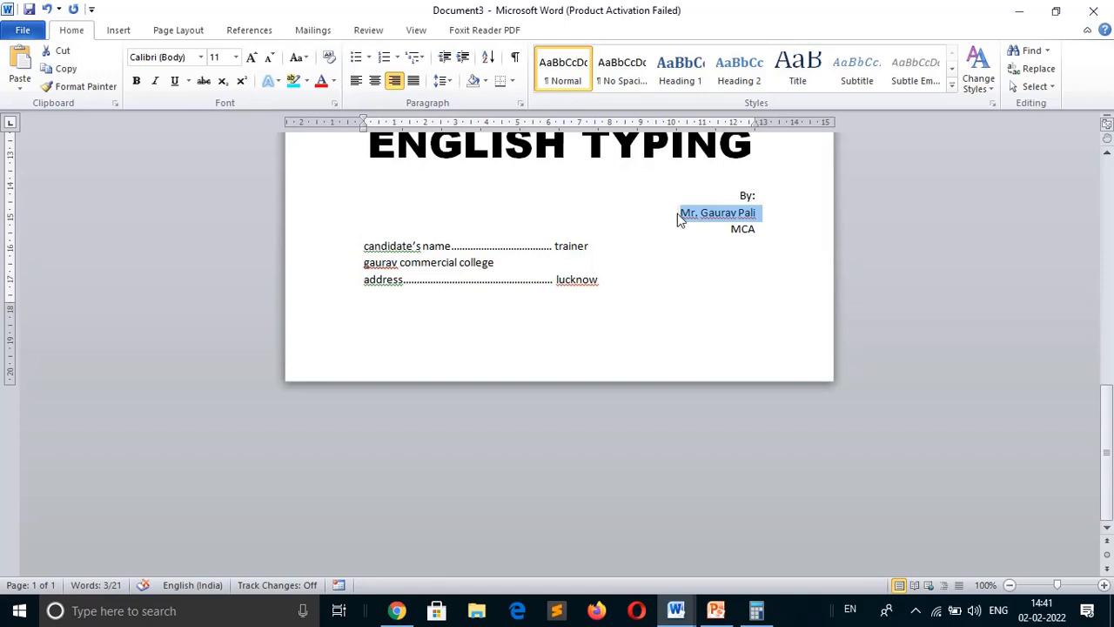
key(ctrl+b)
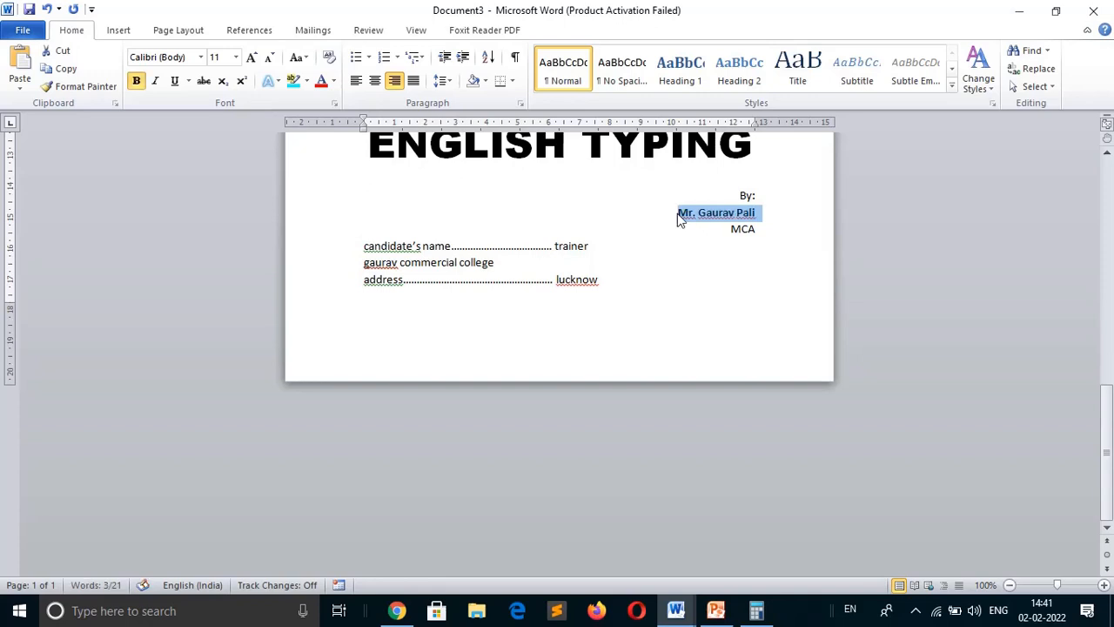
click(792, 248)
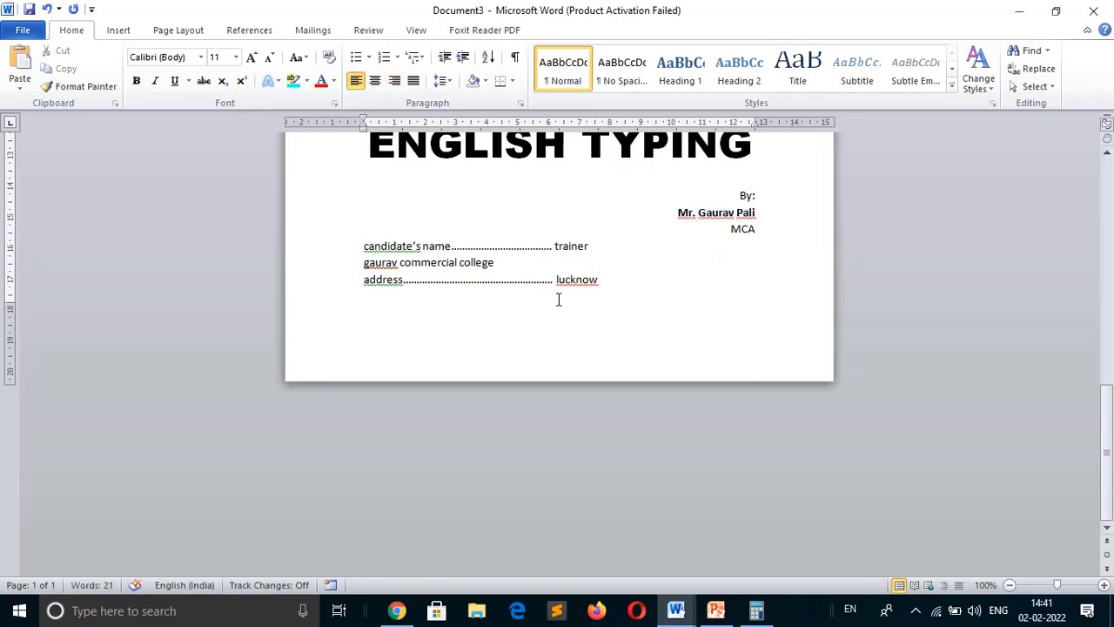
Step: Apply Capitalize Each Word to the last three detail lines: candidate's name, commercial college and address
click(324, 251)
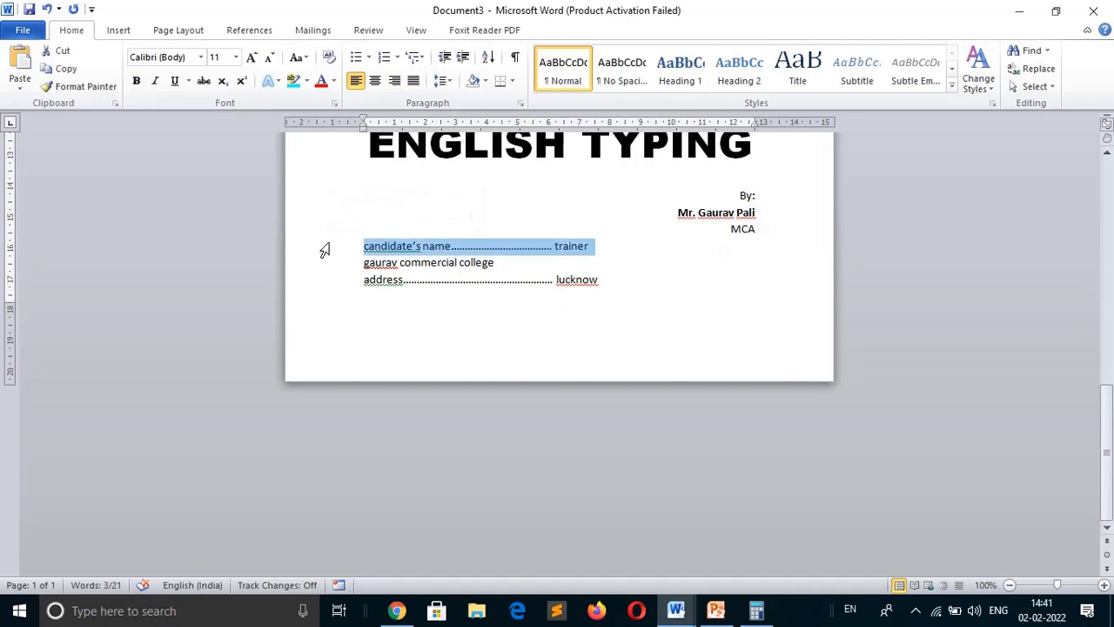
key(shift+Down)
key(shift+Down)
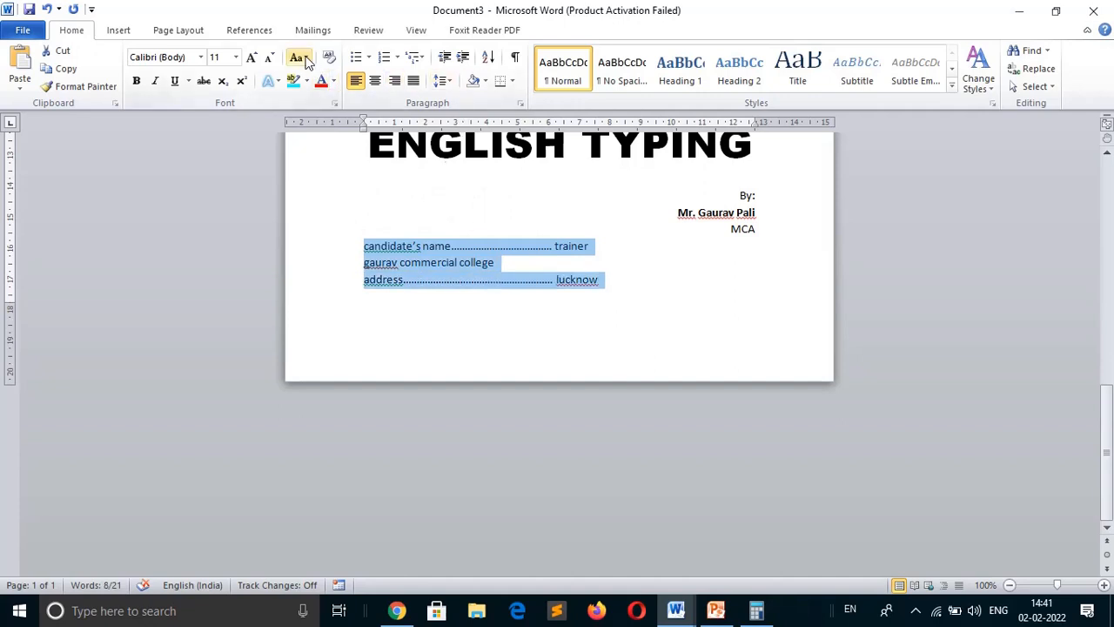
click(305, 59)
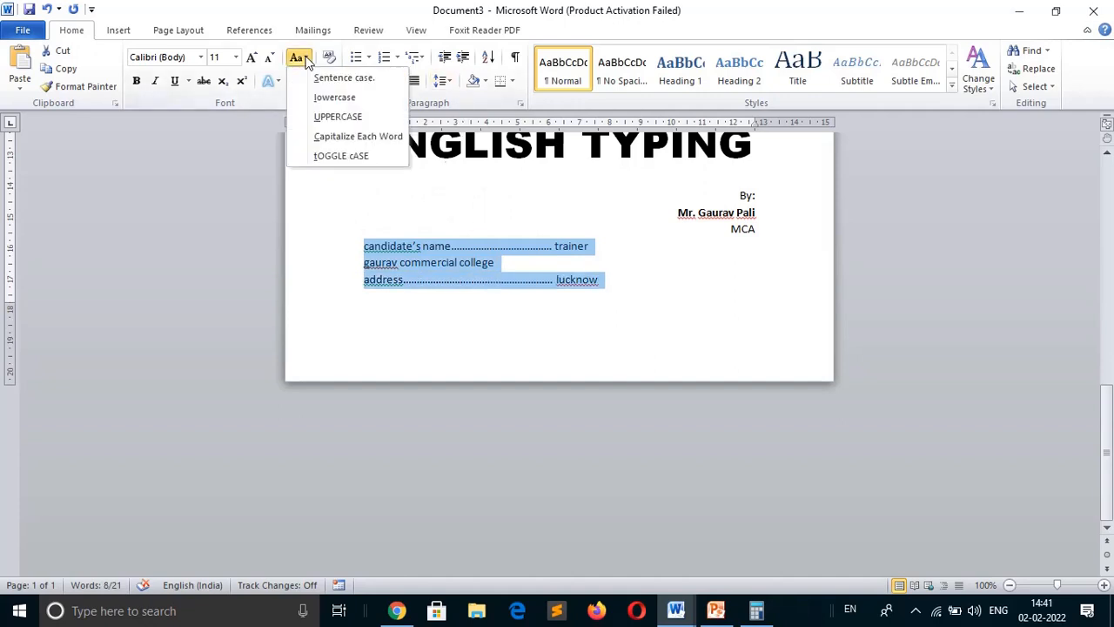
click(346, 137)
click(677, 299)
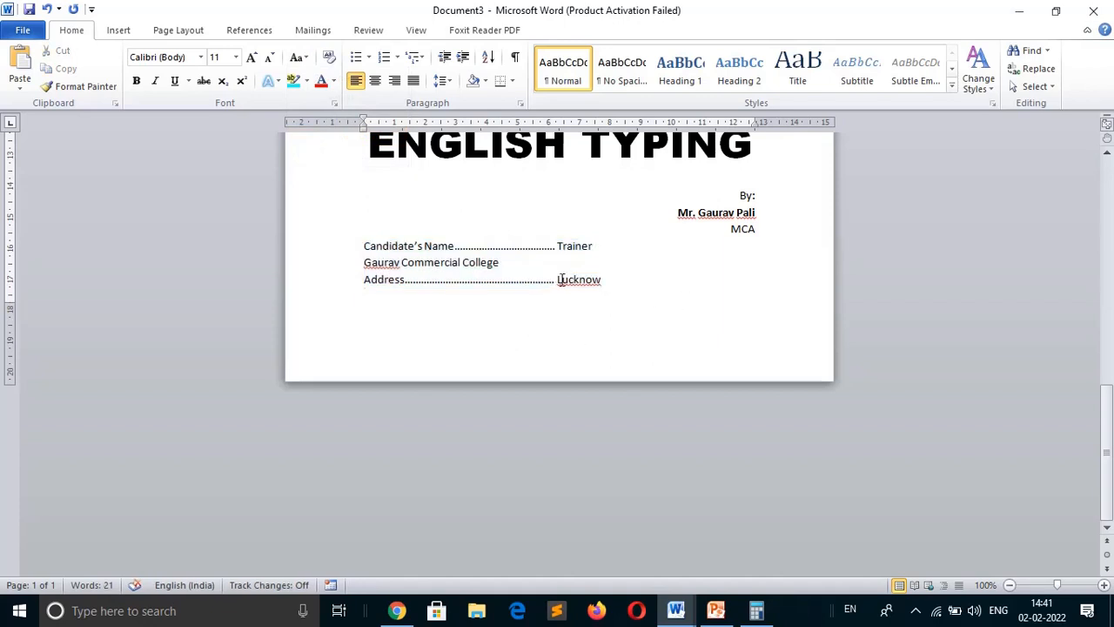
Step: Right-align the "Gaurav Commercial College" line
click(515, 262)
key(ctrl+r)
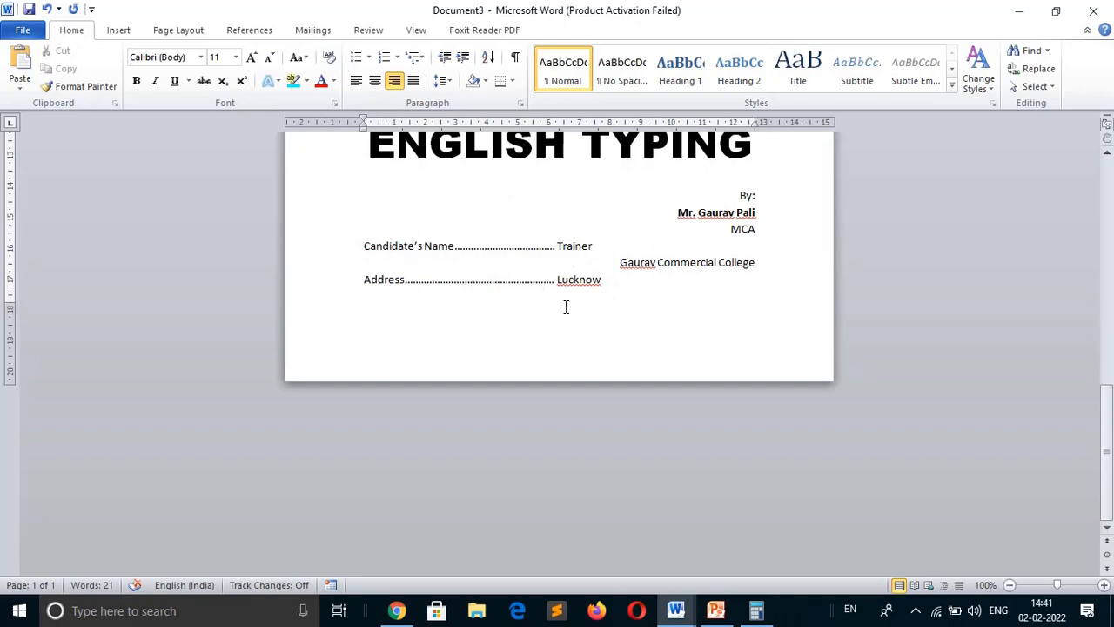
click(594, 246)
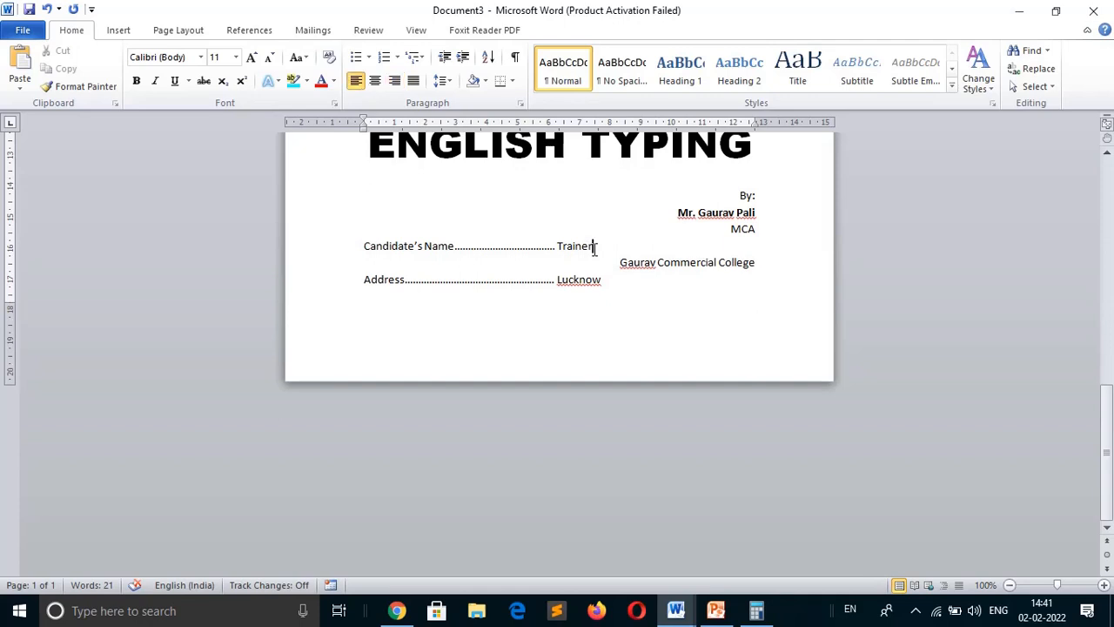
key(ctrl+r)
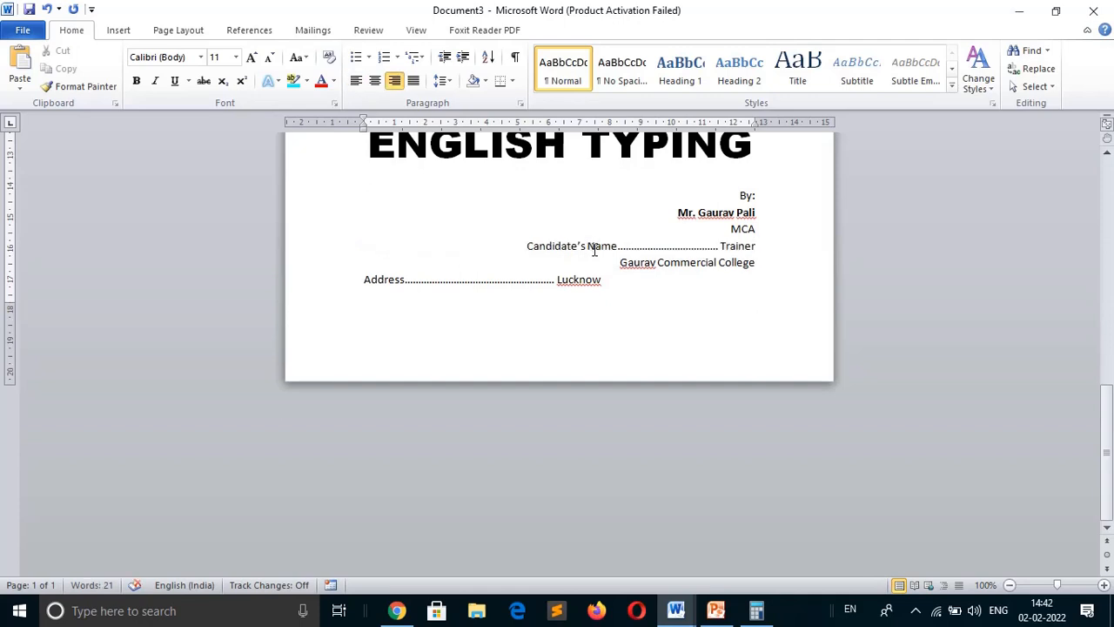
key(ctrl+l)
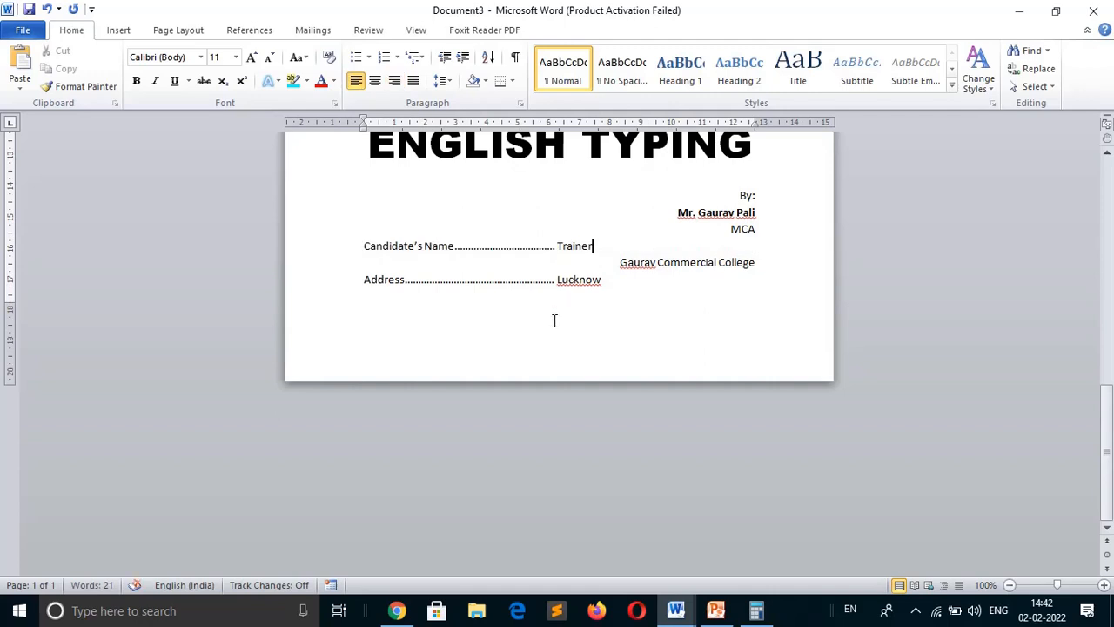
Step: Move "Trainer" to the right margin with tab spacing, keeping it on the same line as "Candidate's Name"
click(557, 246)
key(Tab)
key(Tab)
key(Tab)
key(Tab)
key(Tab)
key(BackSpace)
key(Tab)
key(BackSpace)
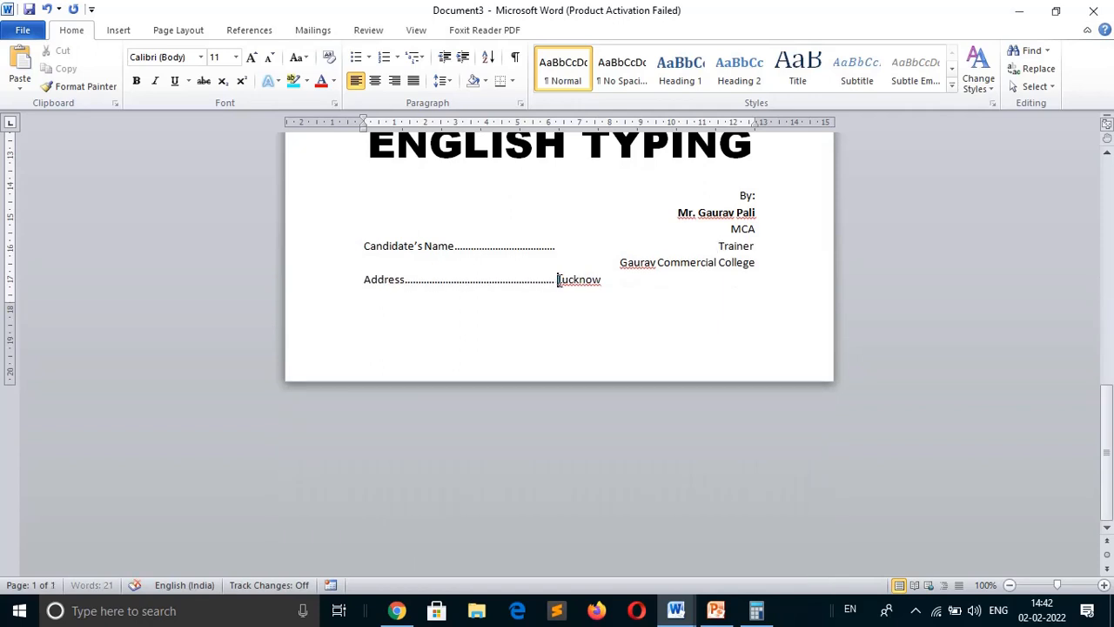
Step: Move "Lucknow" to the right margin with tab spacing, keeping it on the same line as "Address"
key(Tab)
key(Tab)
key(Tab)
key(Tab)
key(Tab)
key(BackSpace)
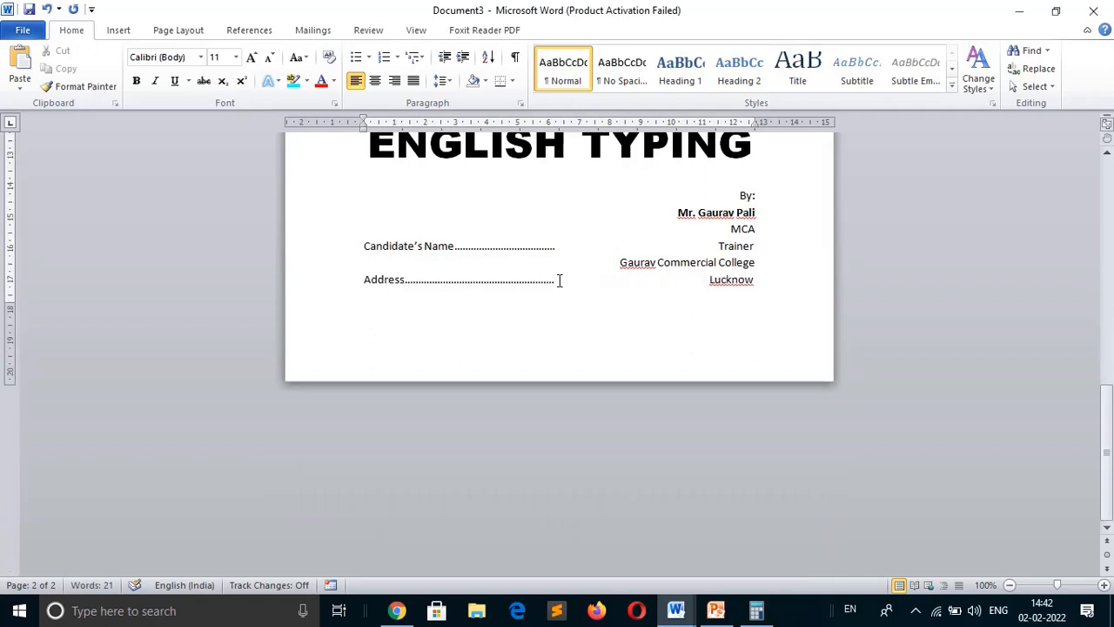
Step: Make the word "Trainer" bold and open the print preview of the cover page
double_click(734, 246)
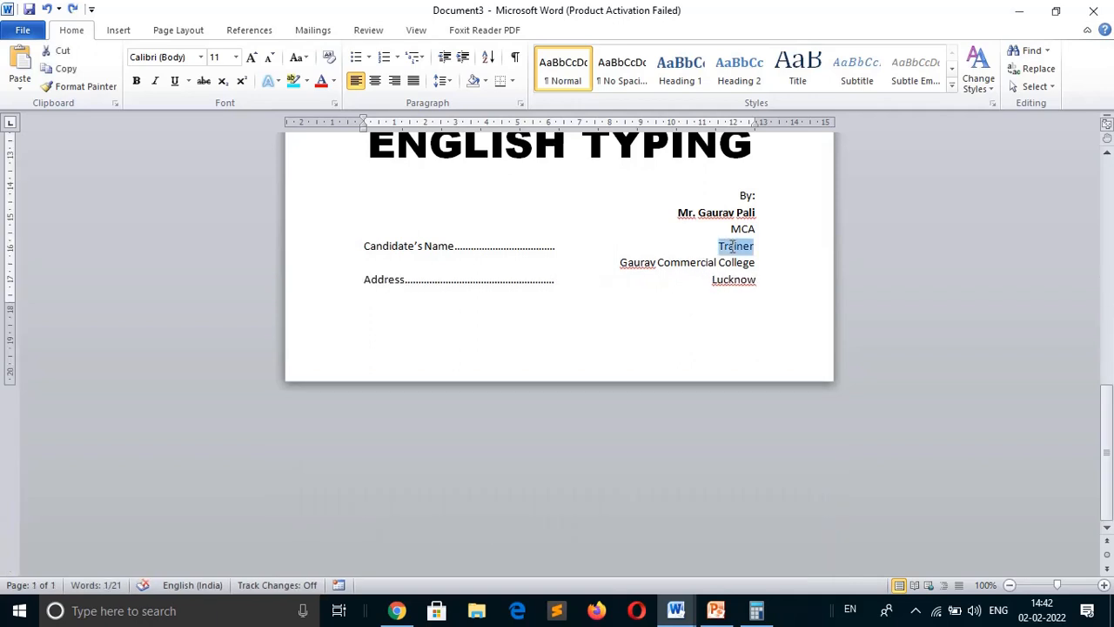
key(ctrl+b)
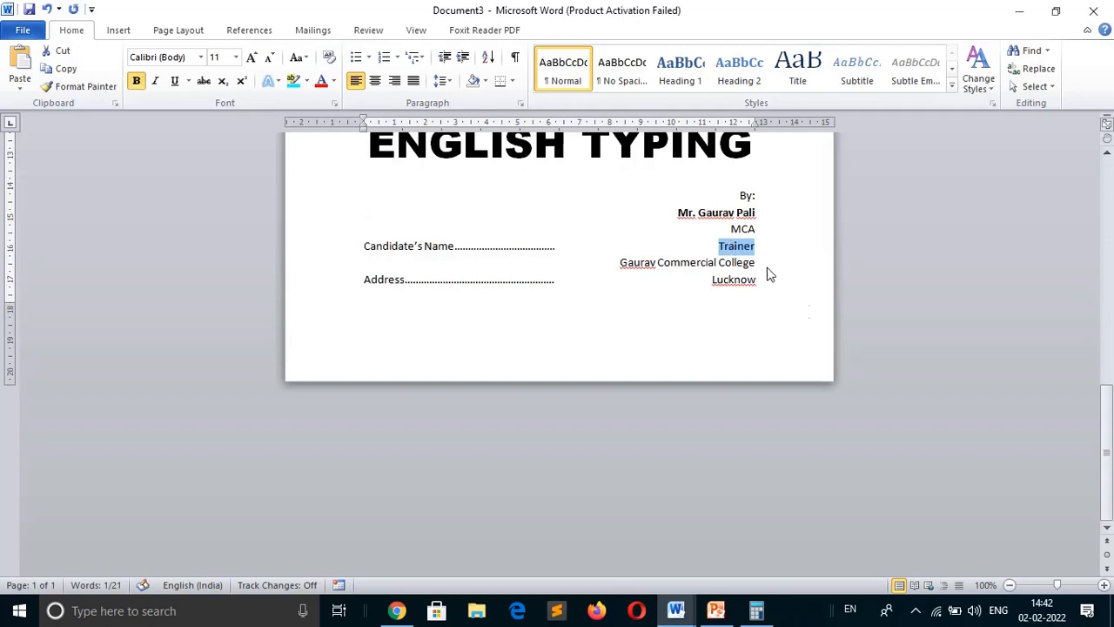
click(718, 331)
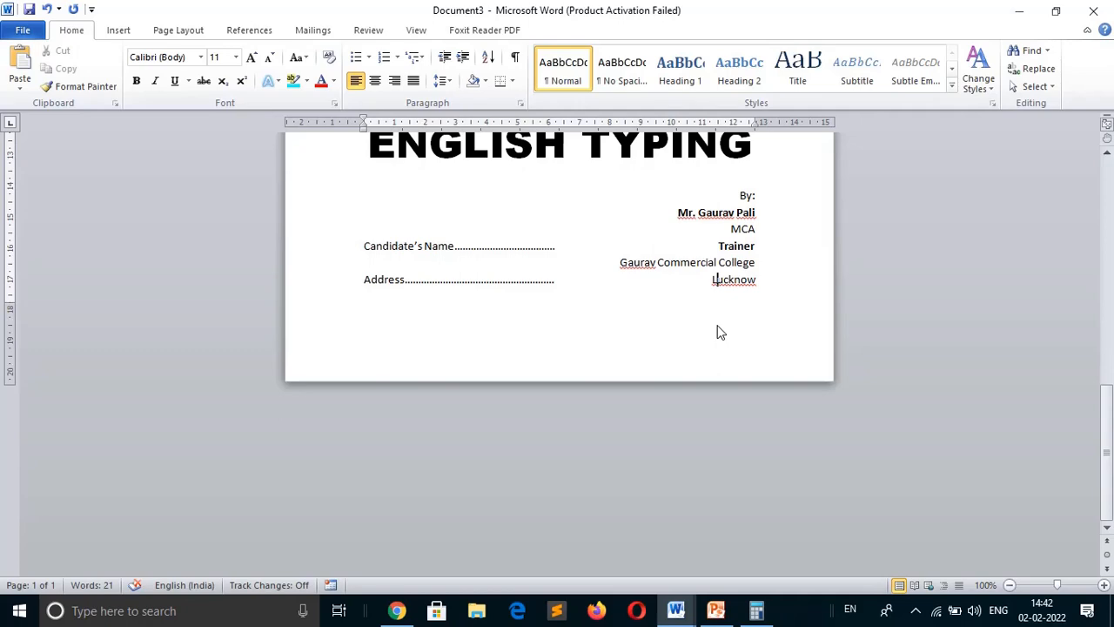
key(ctrl+p)
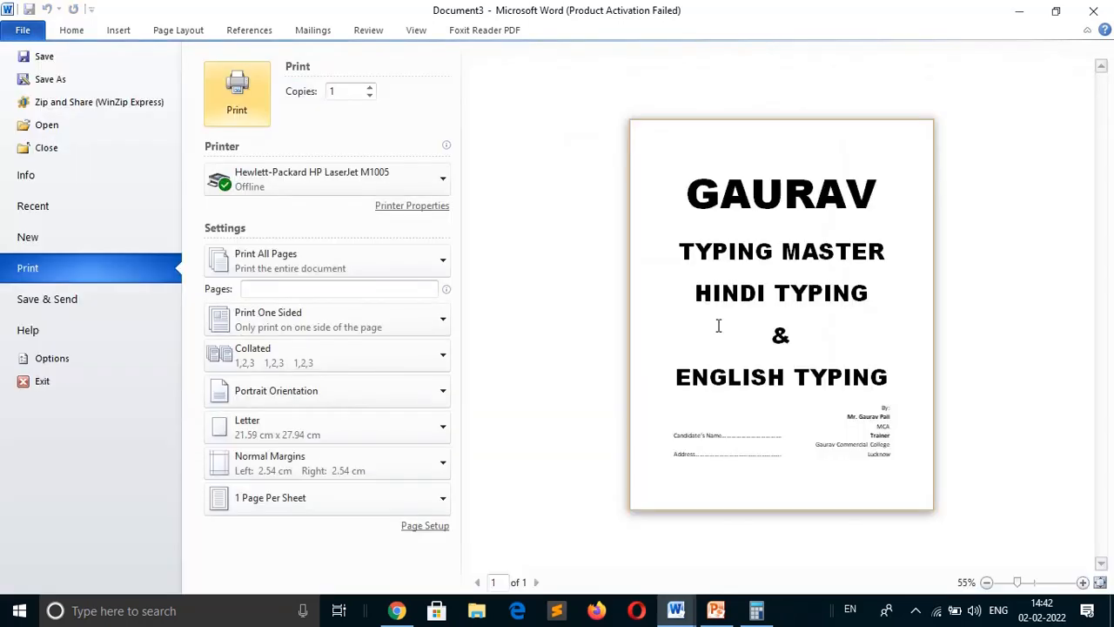
Step: Check the print preview of the cover page once more and return to the document
key(Escape)
key(ctrl+p)
key(Escape)
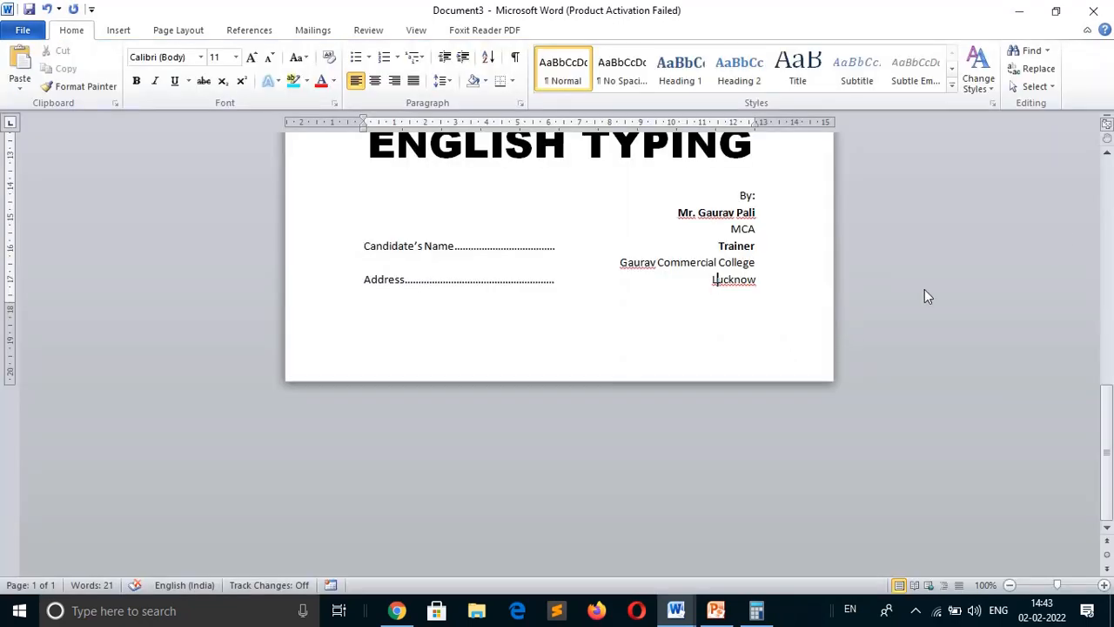
Step: Set the cover page's background color to the standard Light Green
click(1111, 190)
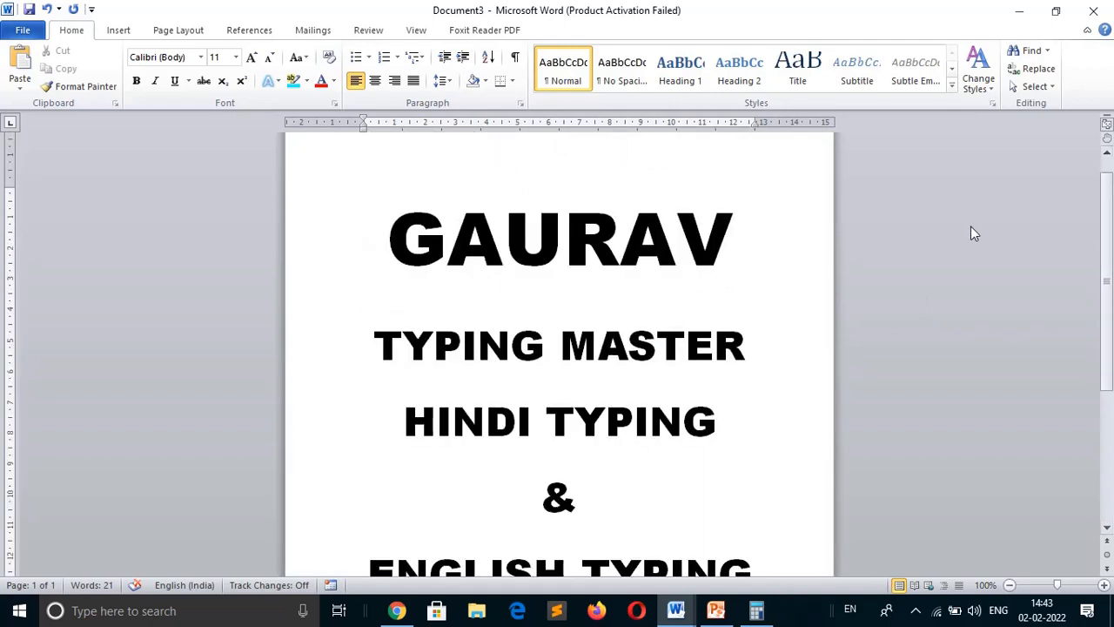
click(178, 30)
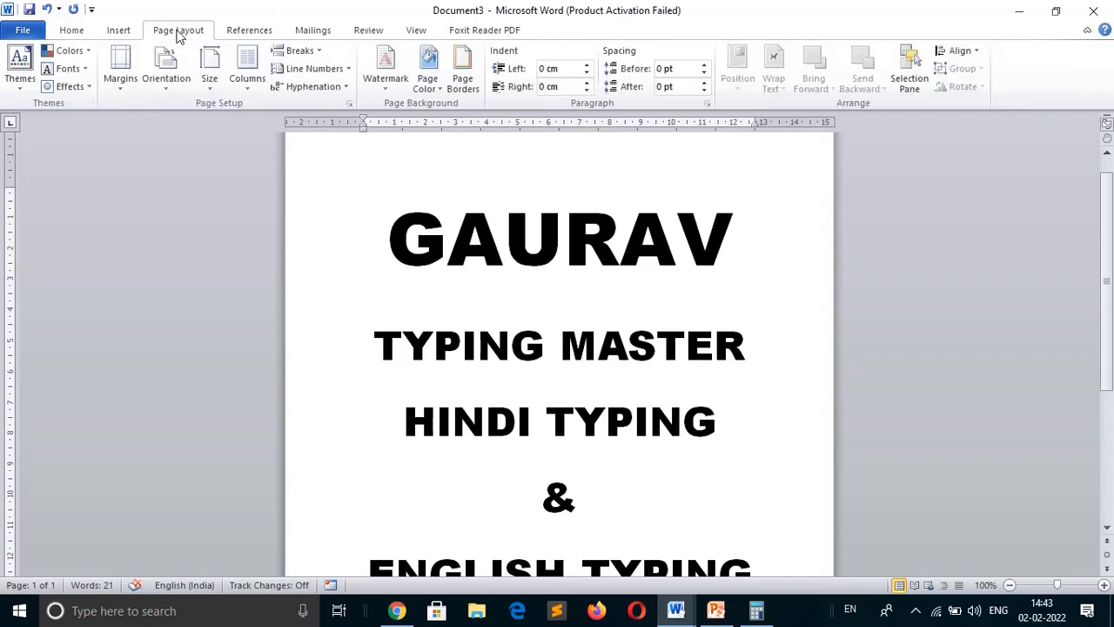
click(438, 89)
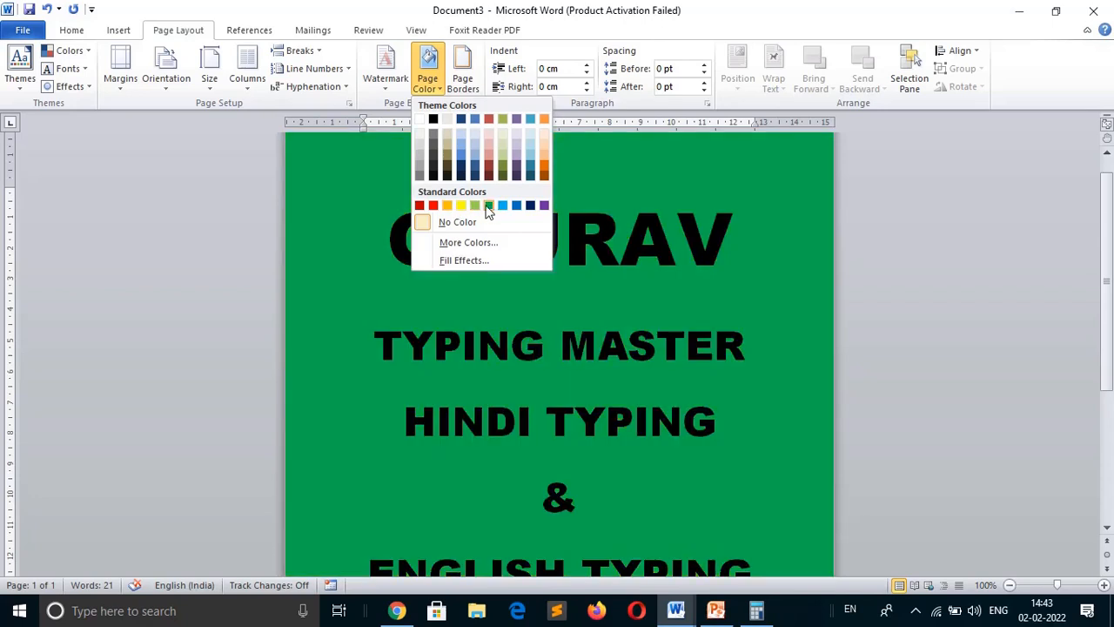
click(475, 207)
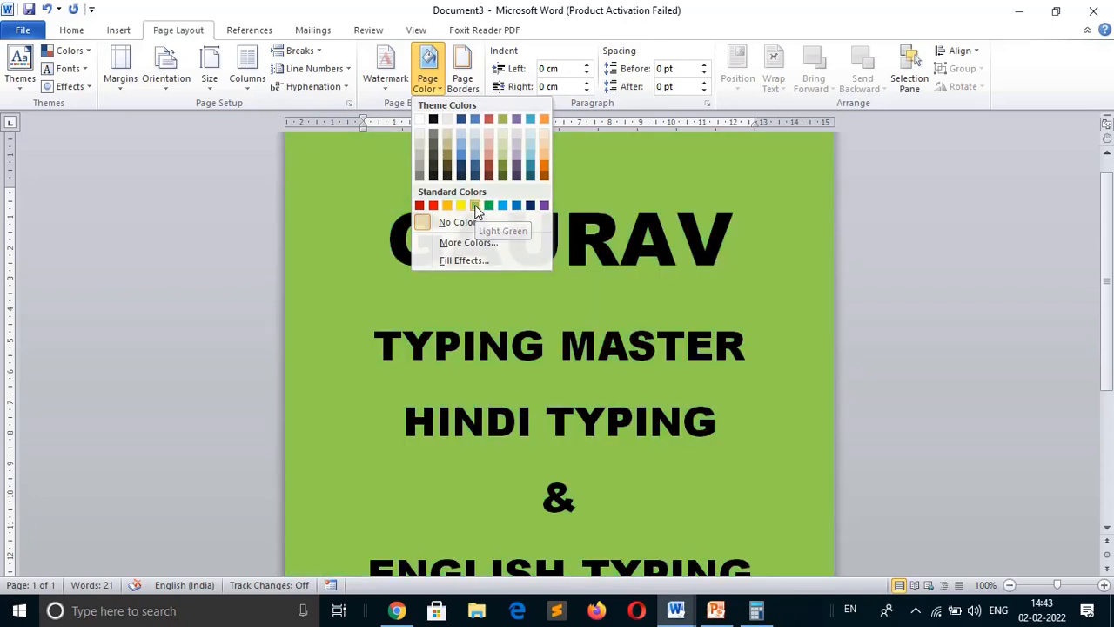
Step: Set up a Box page border with the triple-line style
click(464, 70)
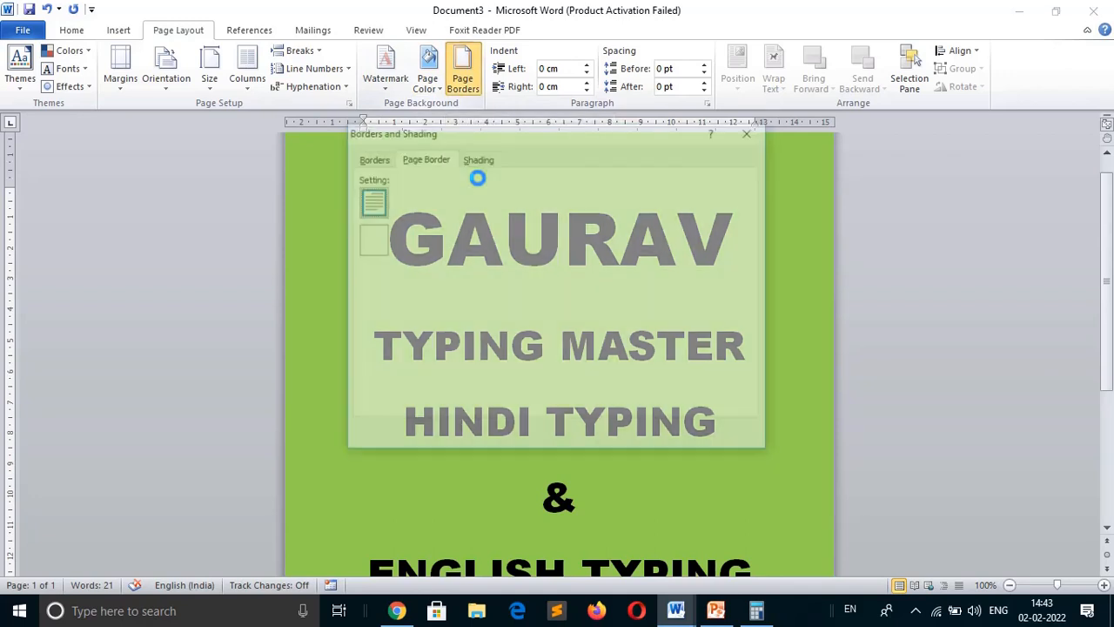
click(371, 244)
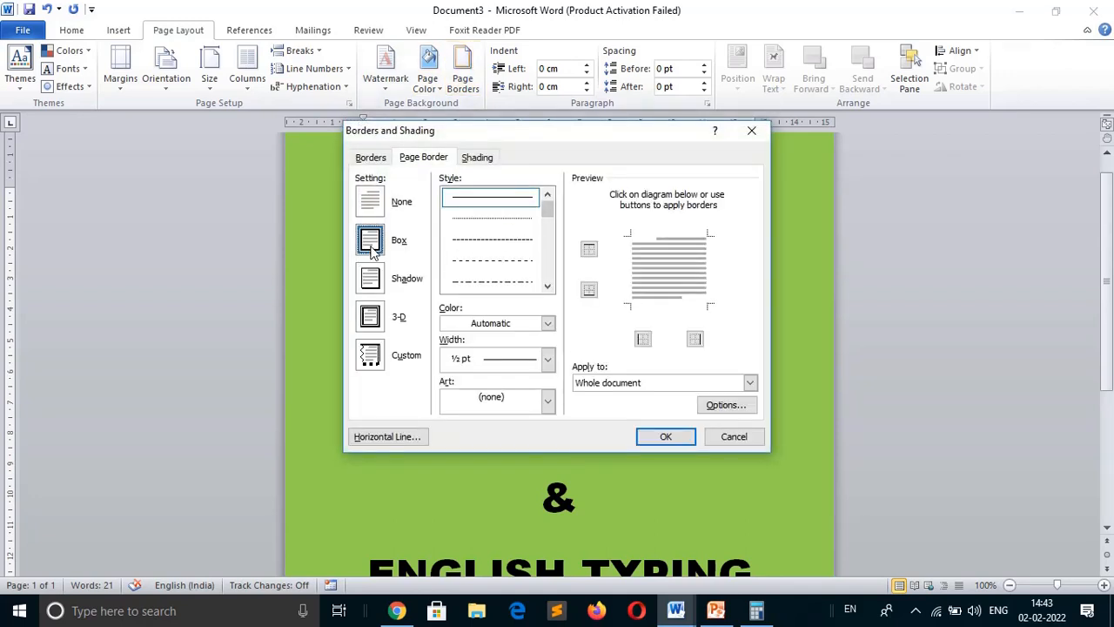
click(547, 286)
click(547, 286)
click(548, 286)
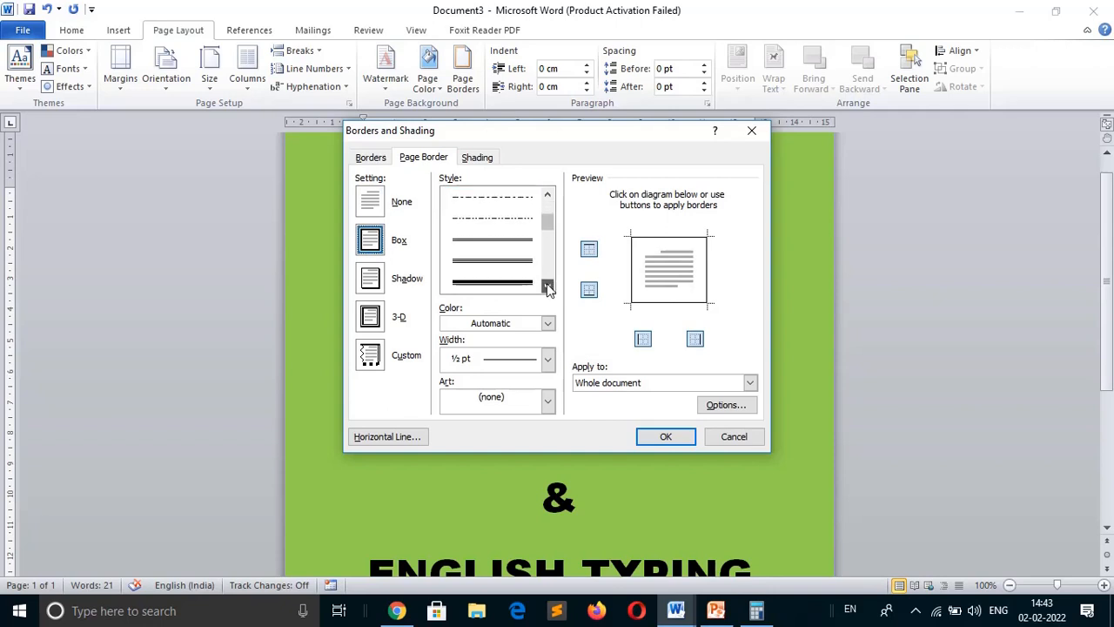
click(487, 262)
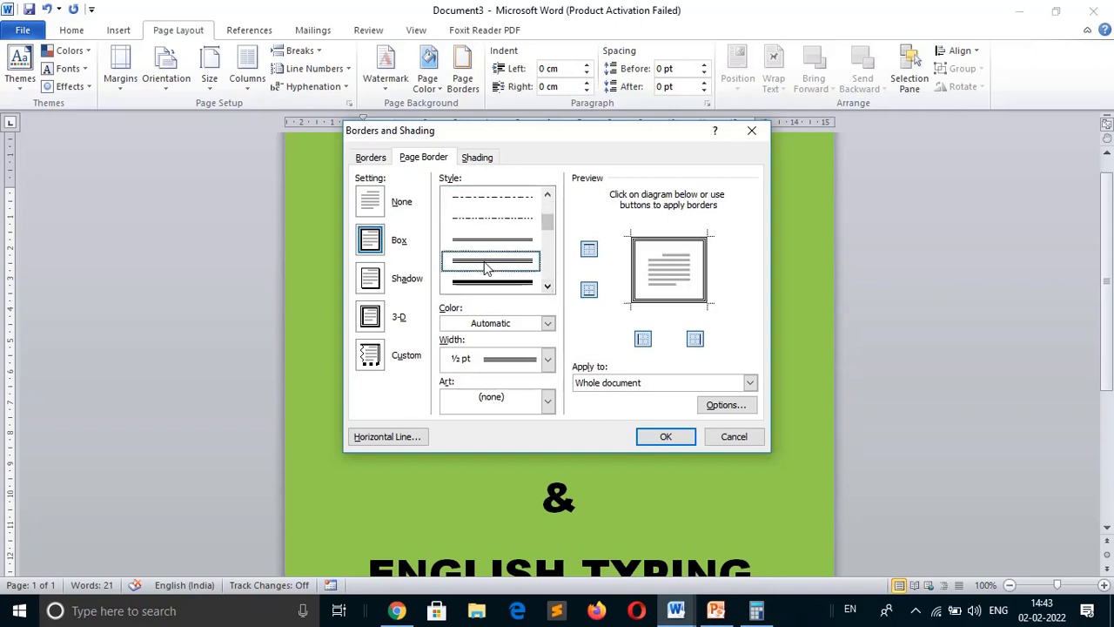
Step: Color the page border dark red, apply it to the whole document and review the bordered page
click(548, 324)
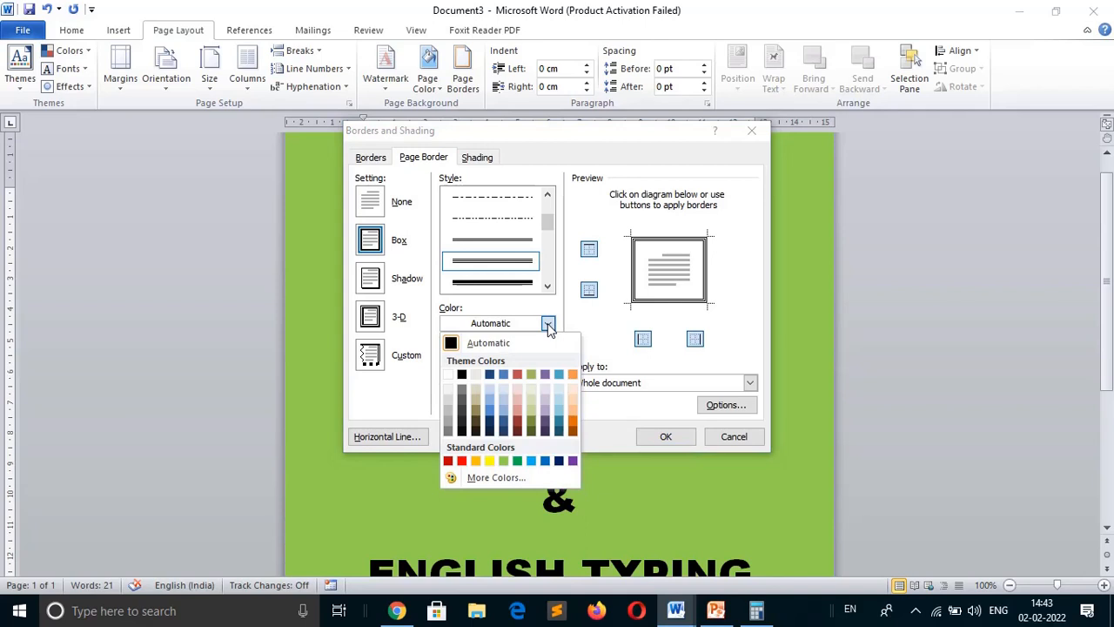
click(448, 462)
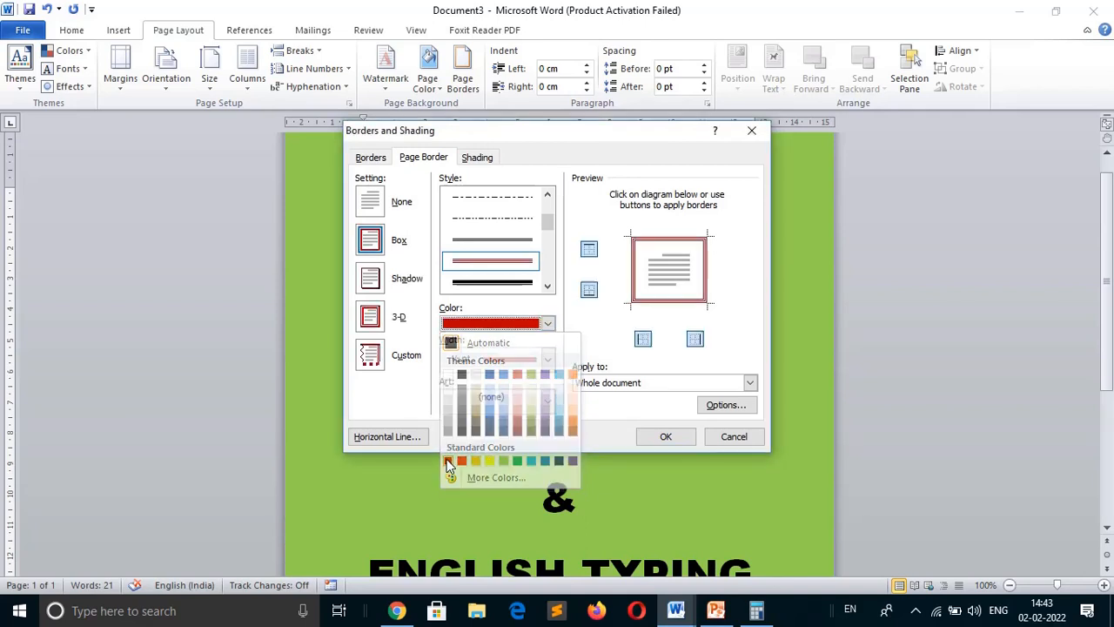
click(666, 437)
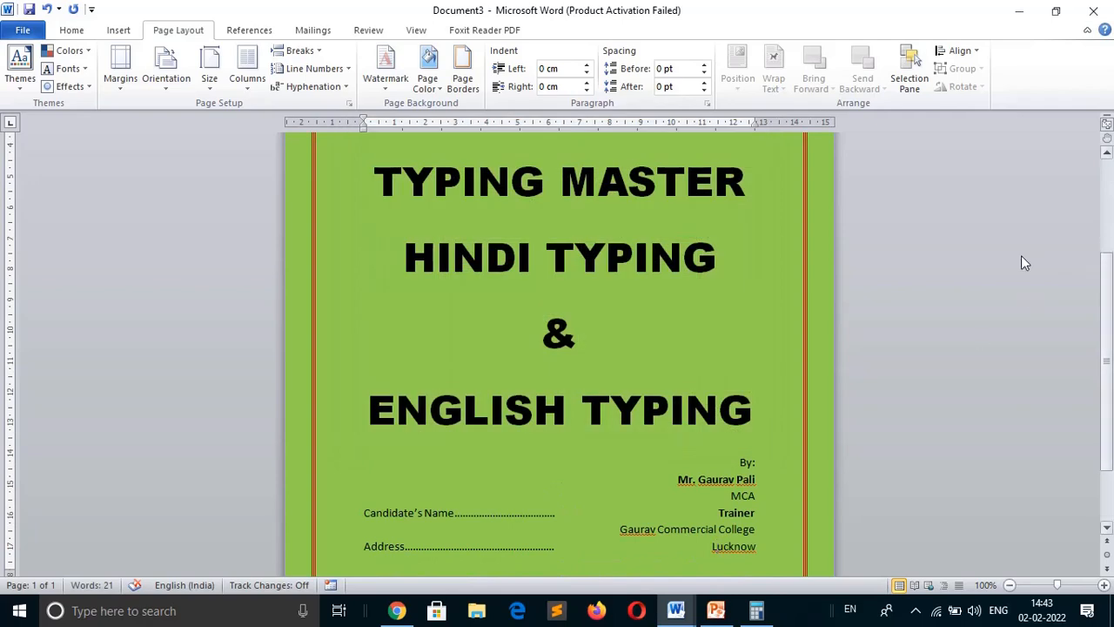
scroll(1112, 339, up, 3)
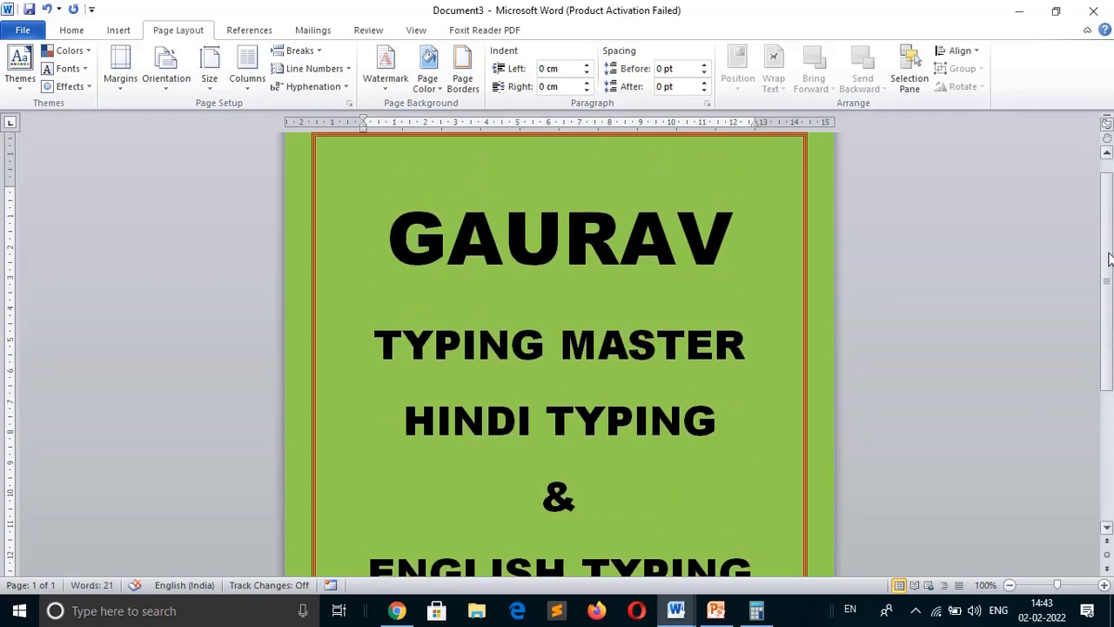
scroll(1111, 348, down, 4)
drag(1112, 353, 1110, 233)
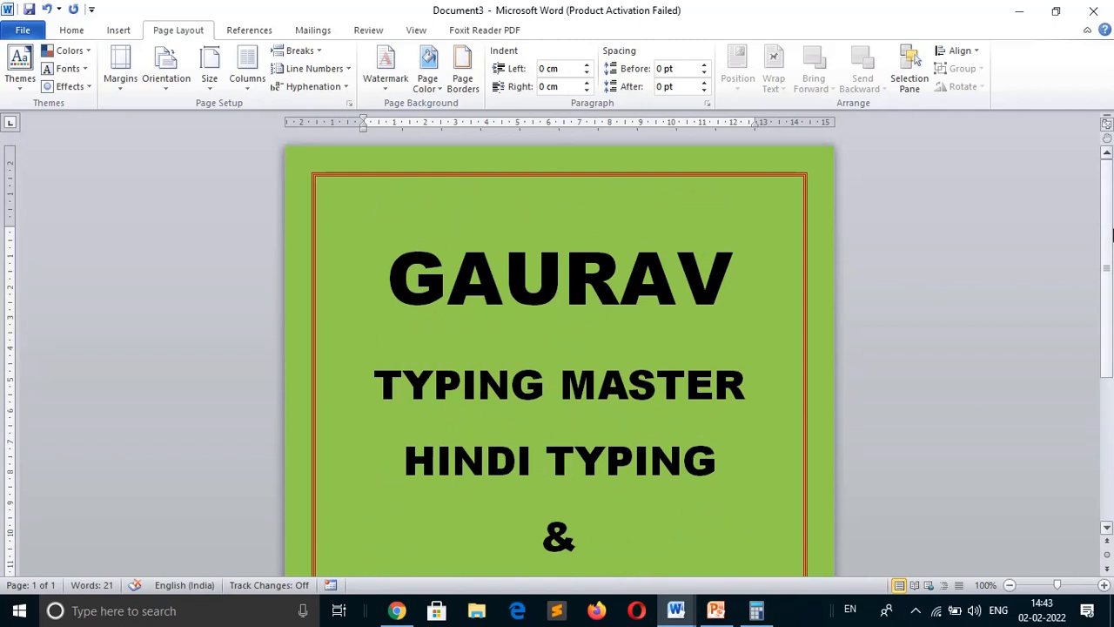